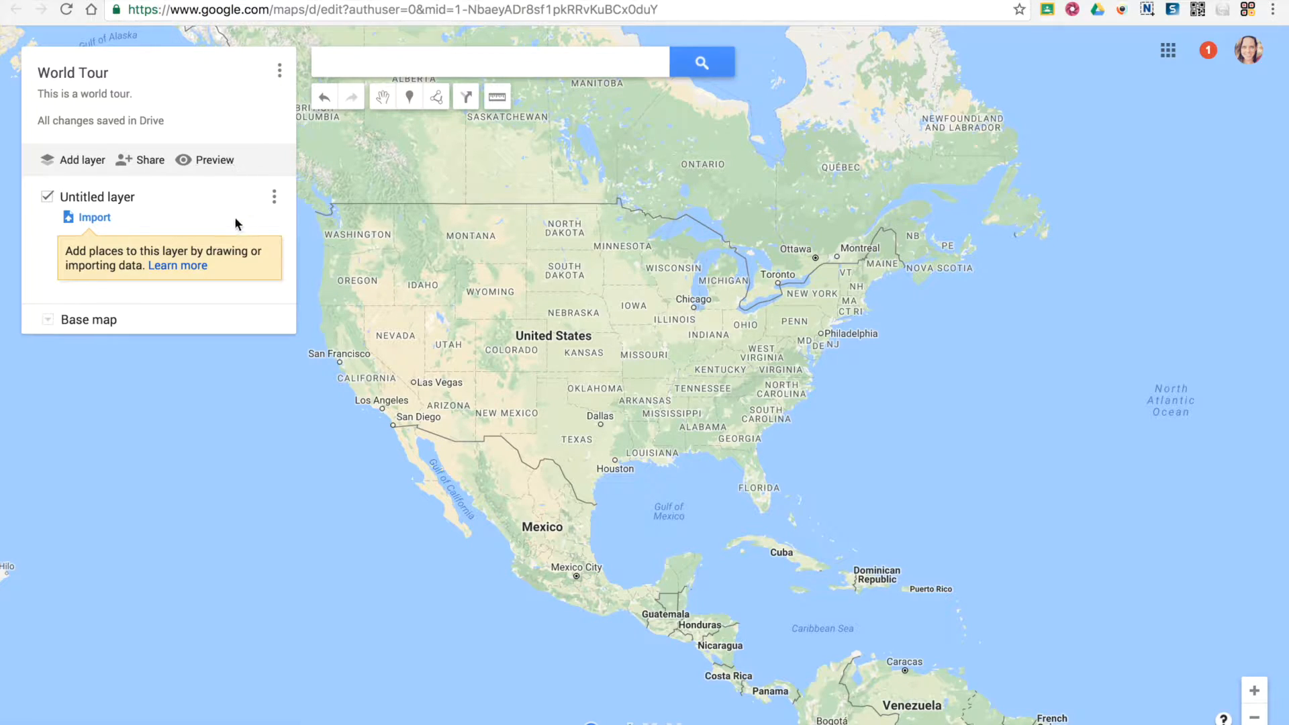
- Add a second layer to the World Tour map and rename the first layer as "7 wonders of the world"
left_click(84, 163)
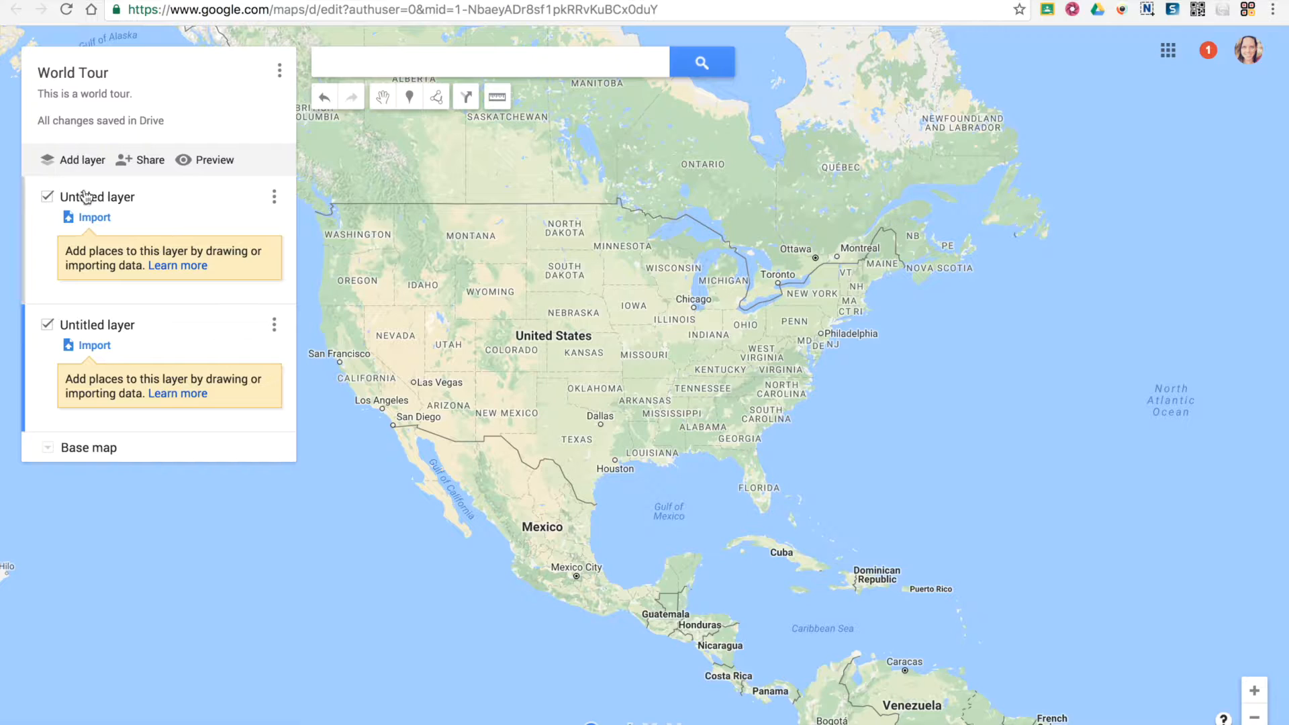
left_click(29, 244)
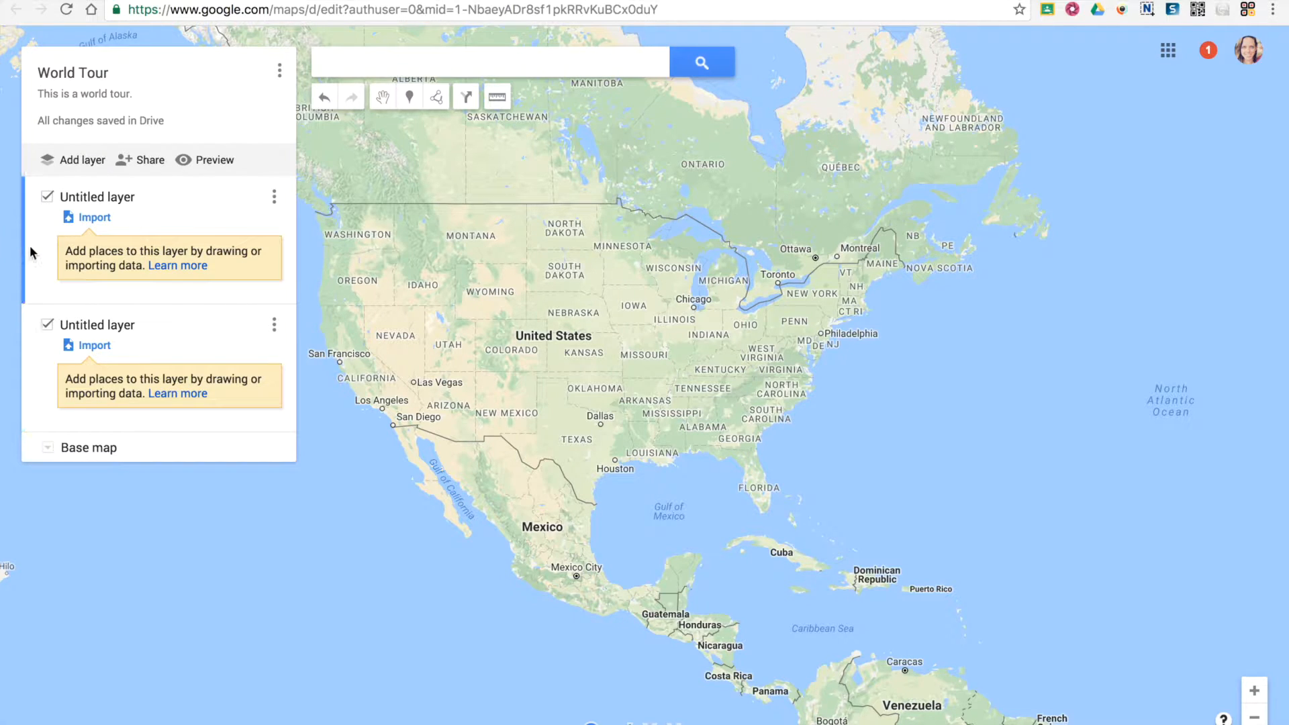
left_click(97, 198)
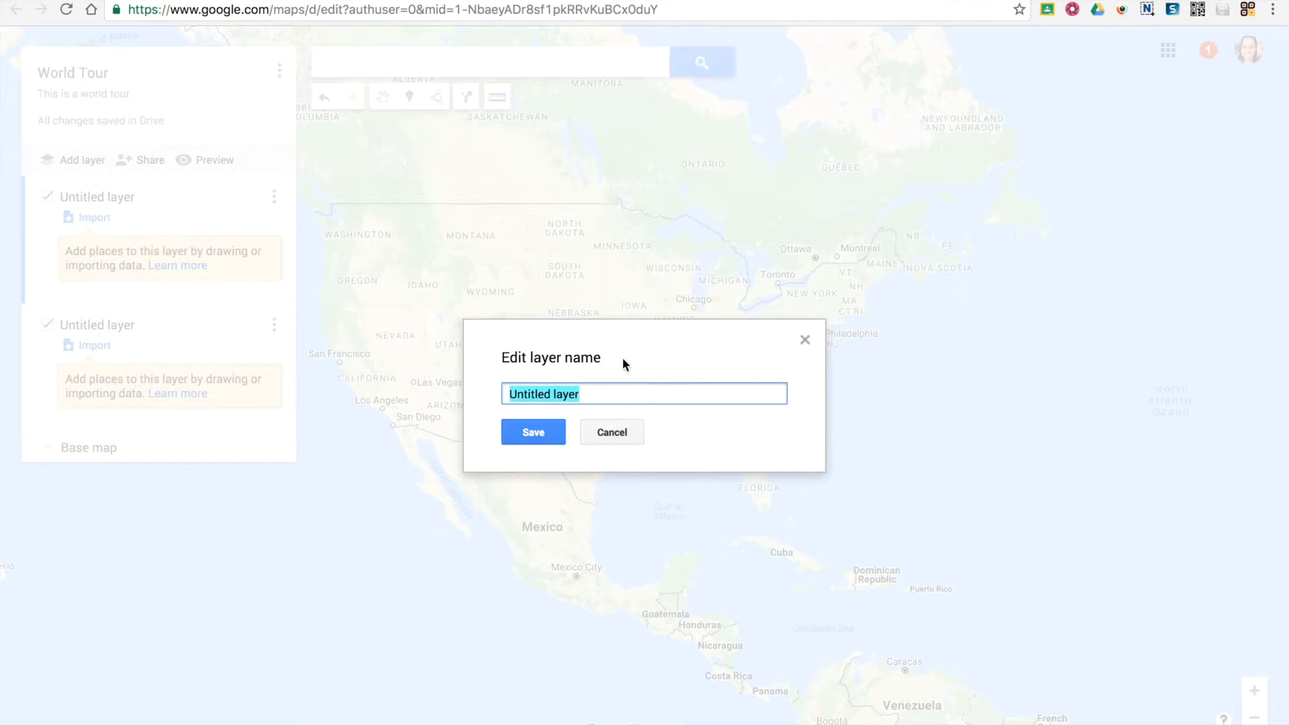
type("7 wonders of the world")
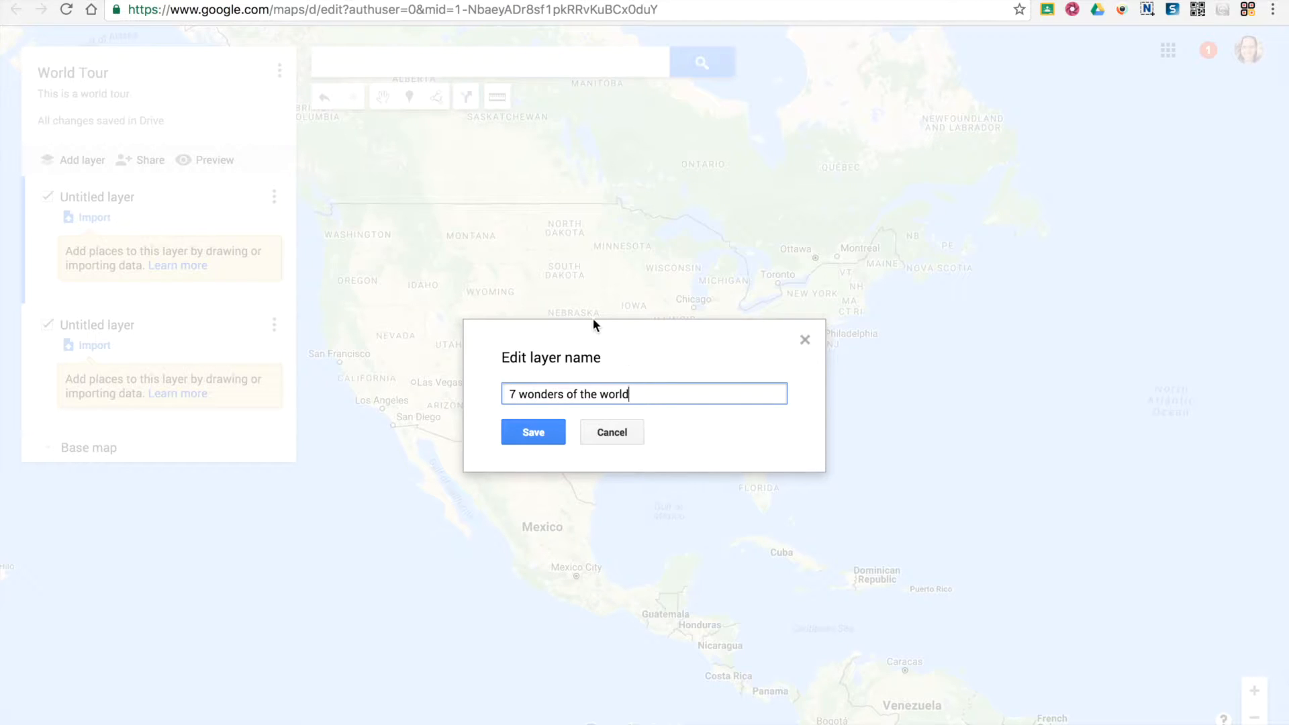
left_click(531, 438)
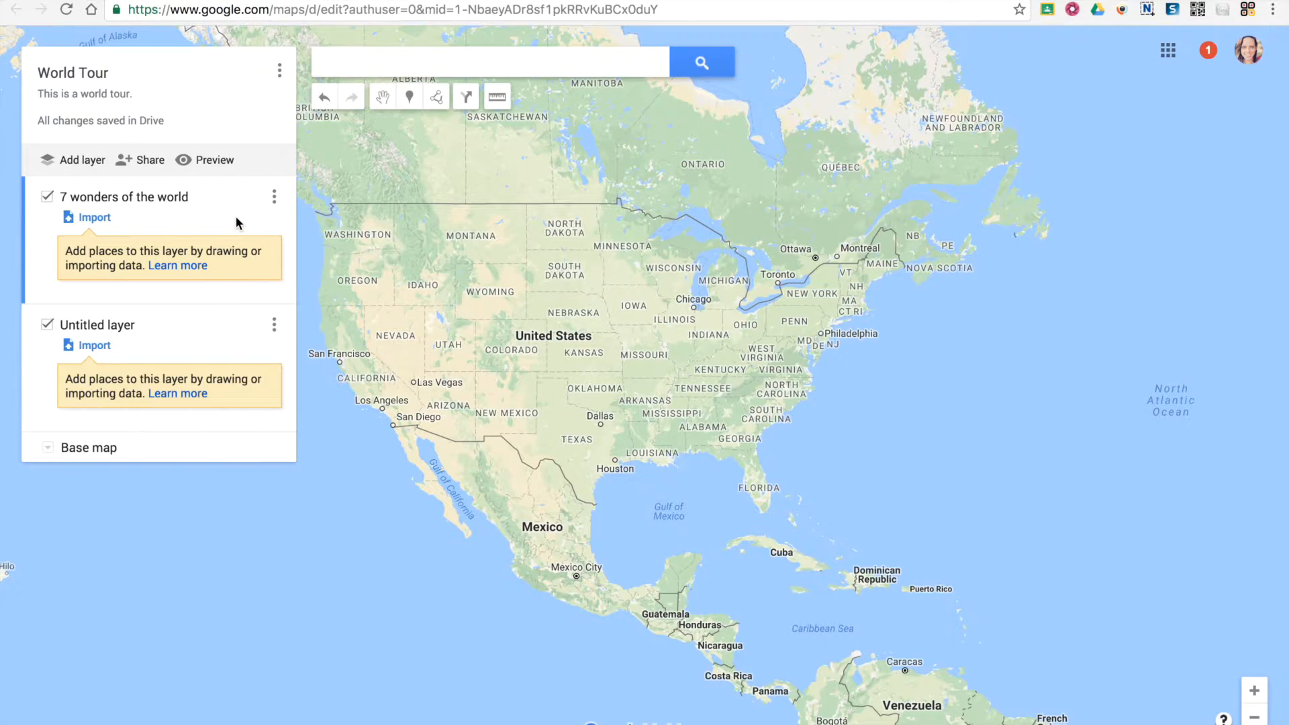
- Check the file upload and Google Drive import sources for the 7 wonders of the world layer
left_click(94, 217)
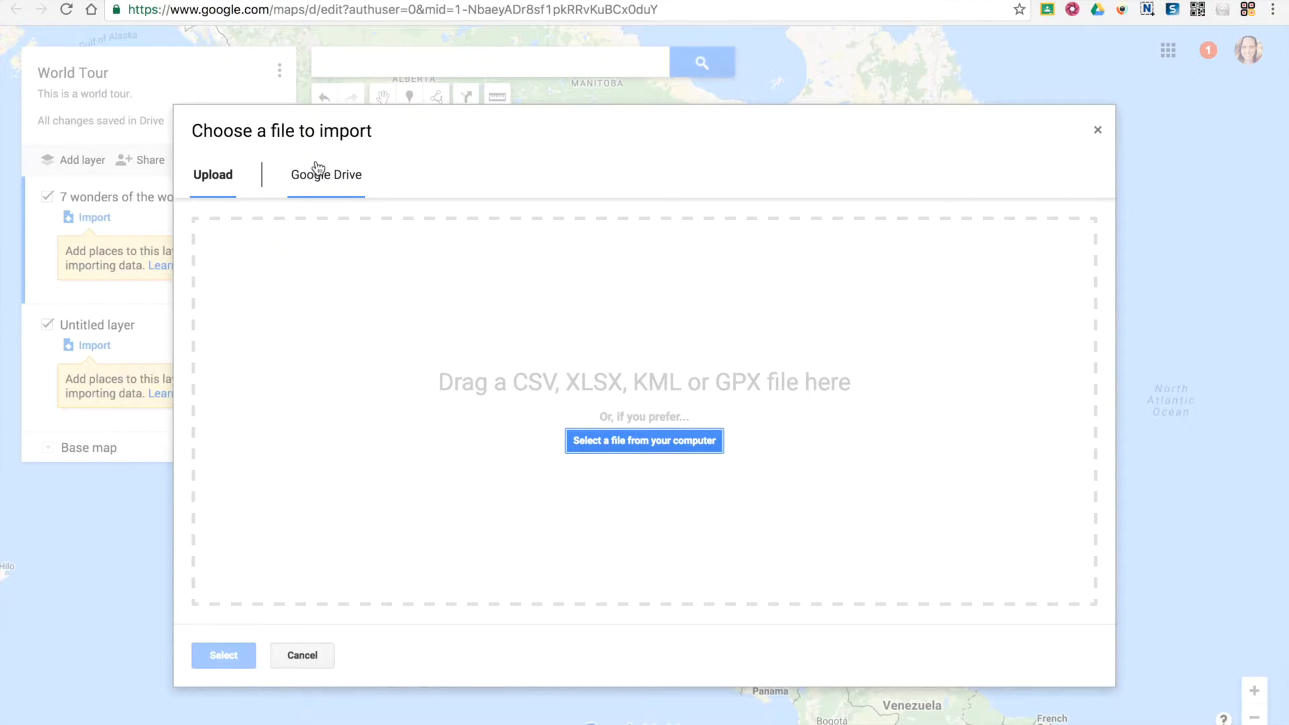
left_click(337, 176)
left_click(200, 178)
left_click(302, 655)
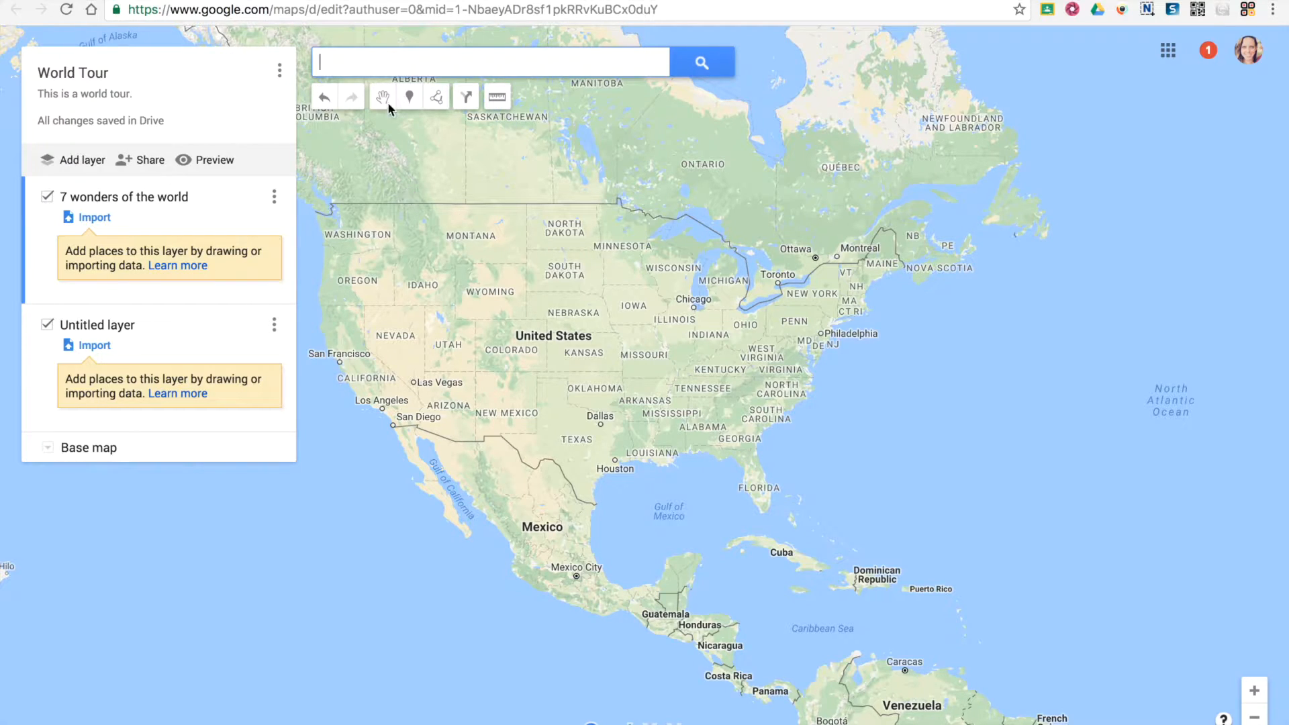
left_click(410, 98)
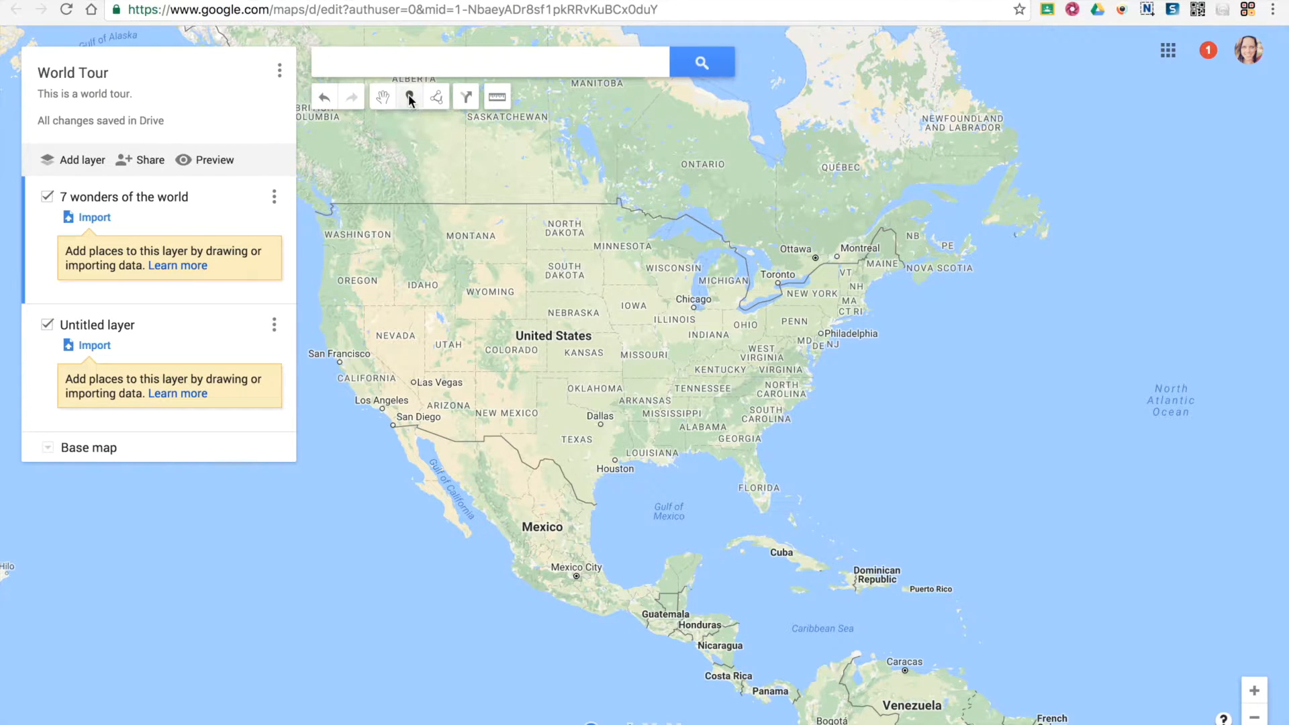
left_click(471, 270)
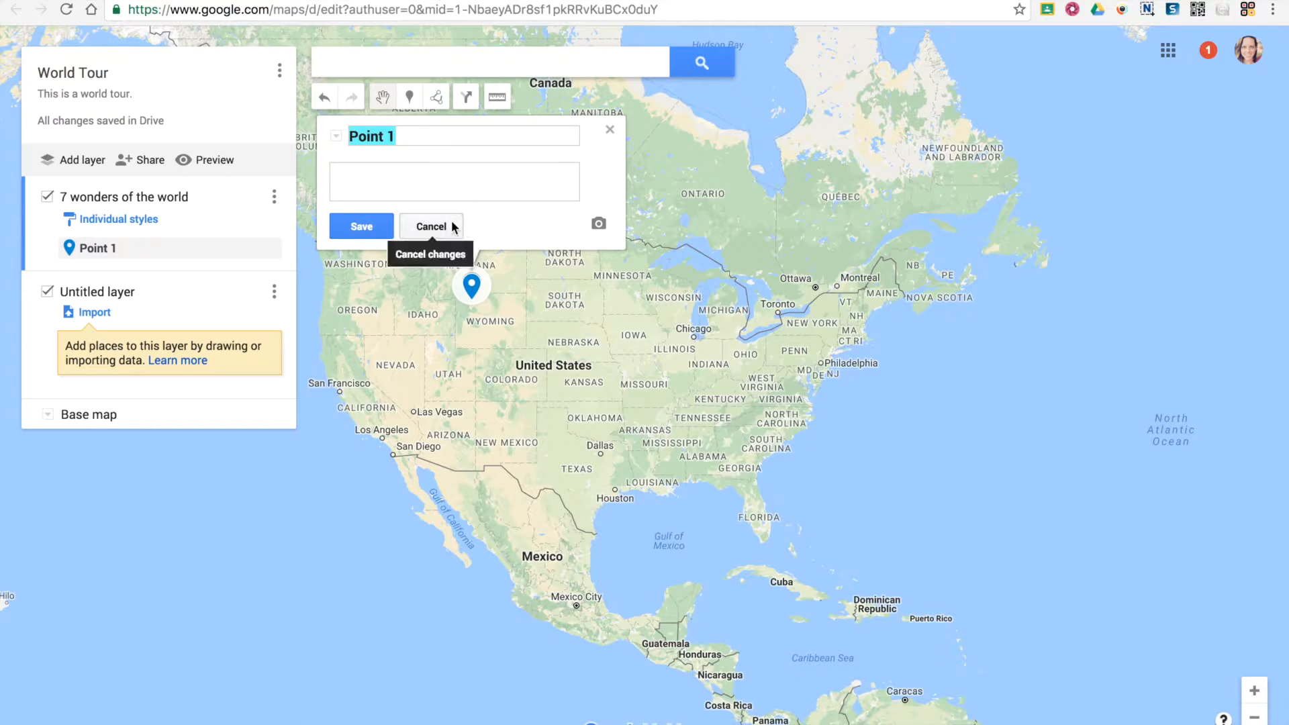
left_click(454, 226)
left_click(598, 222)
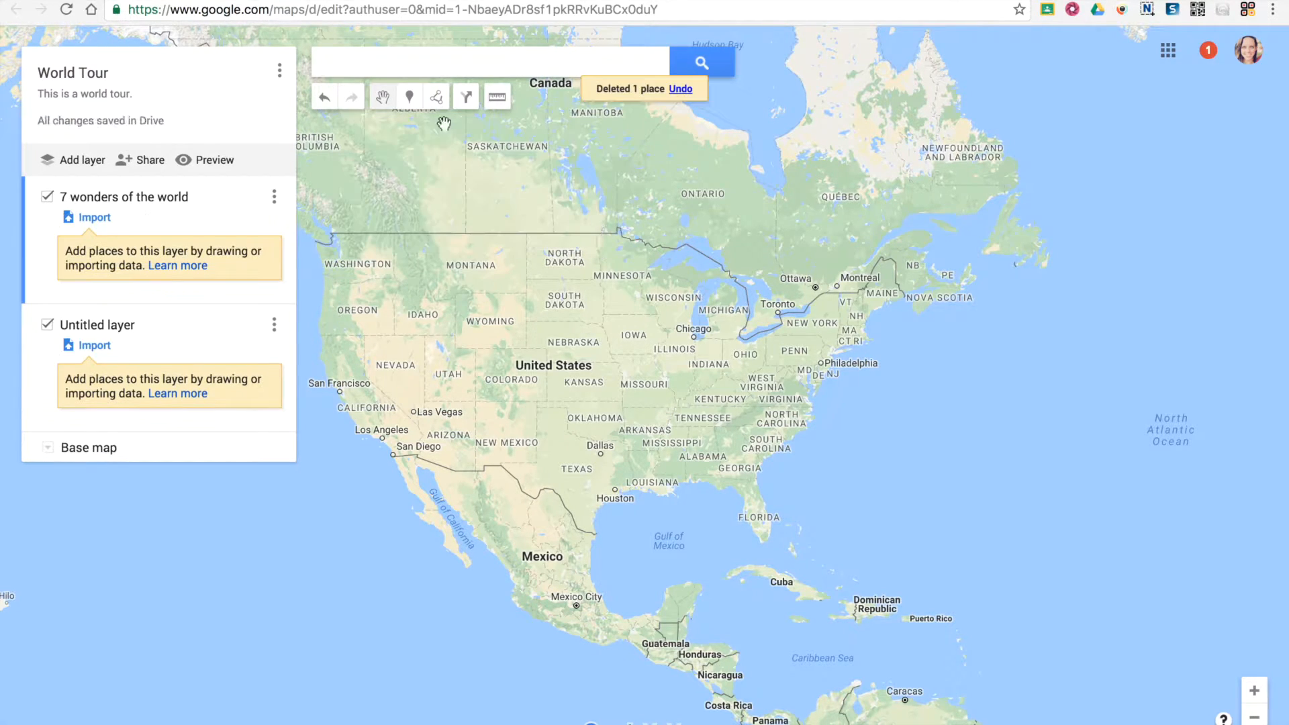
- Search the map for Roman Colosseum and add the found place to the 7 wonders of the world layer
left_click(414, 67)
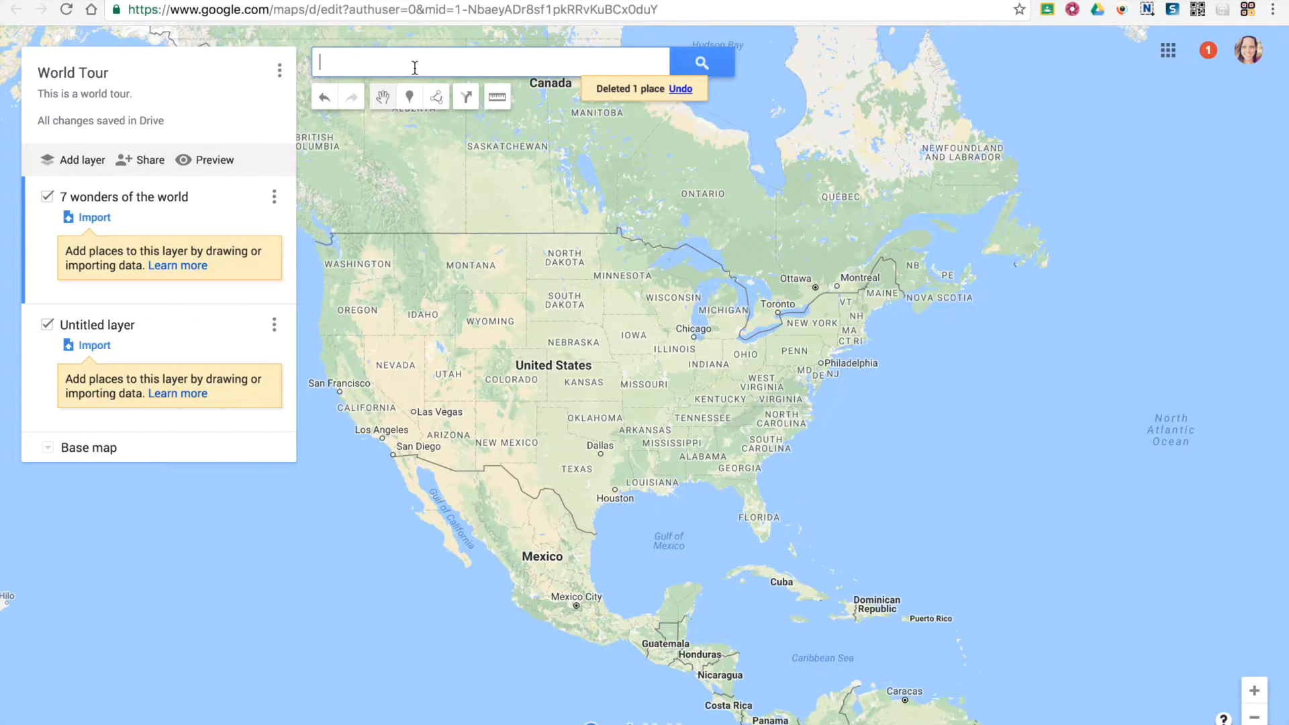
type("roman colosseum")
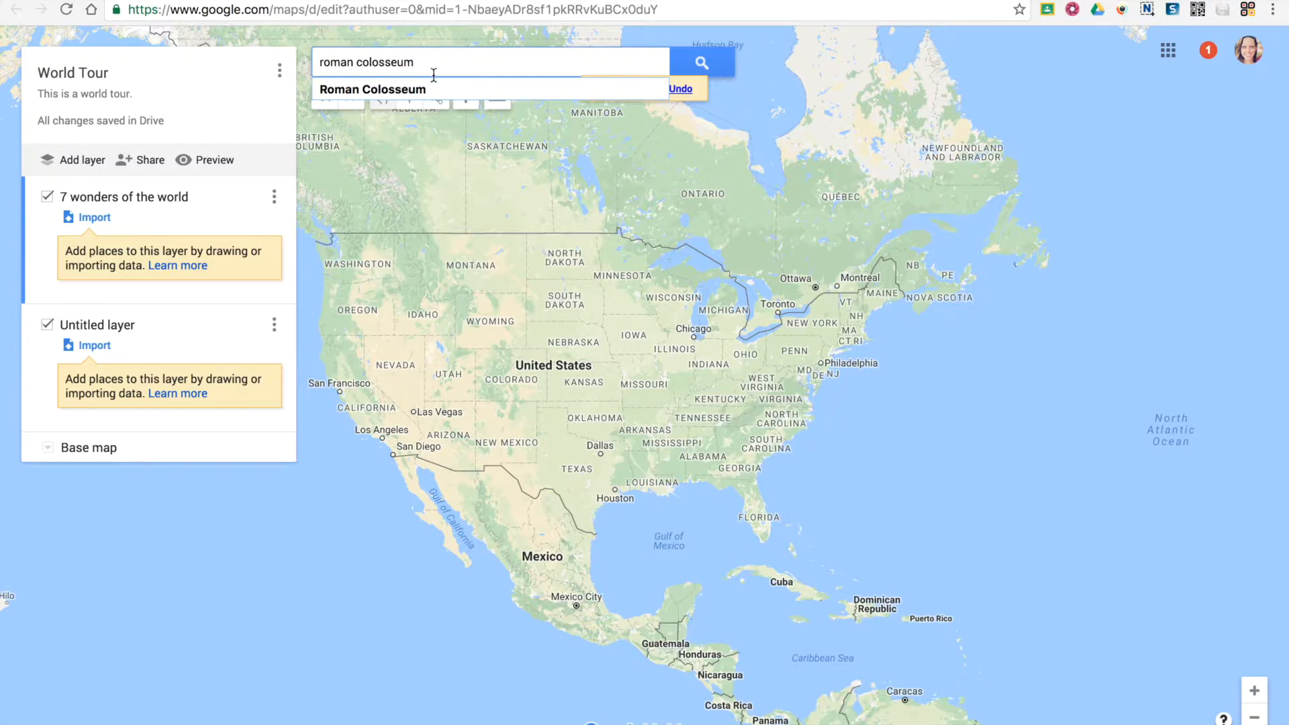
left_click(430, 85)
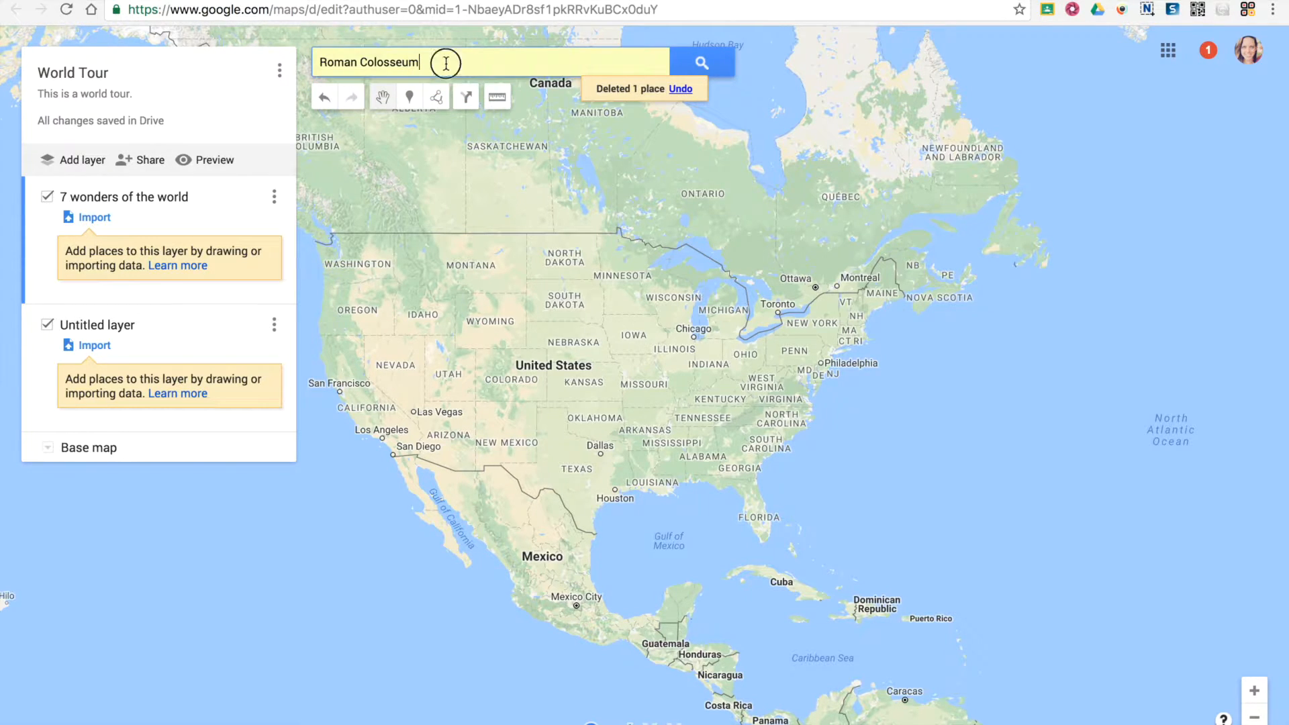
left_click(445, 63)
key("Return")
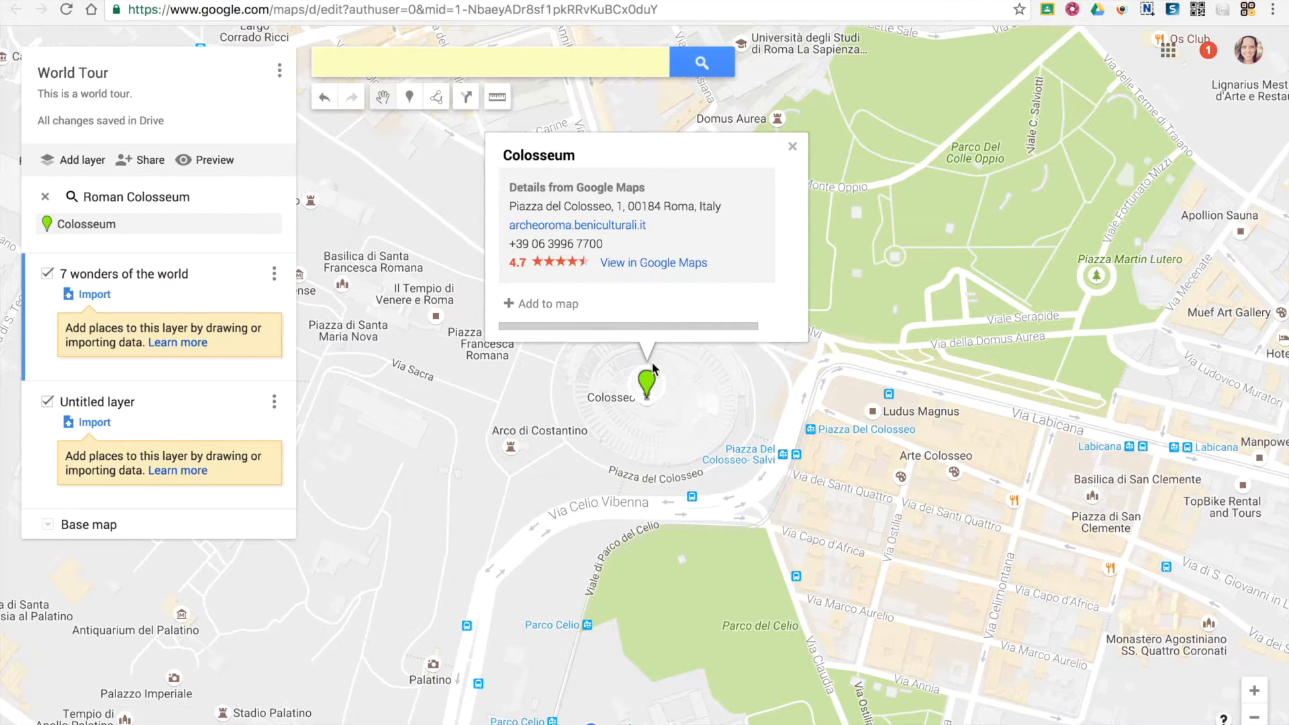
left_click(533, 306)
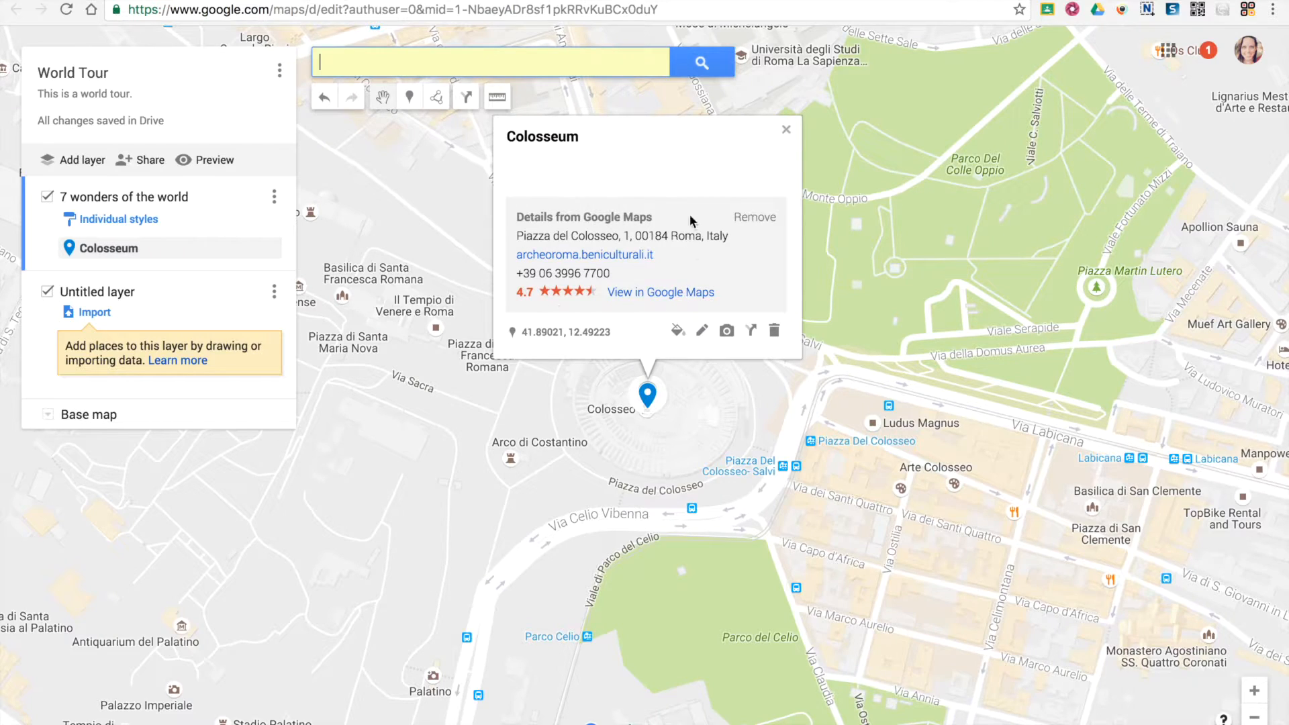
- Remove the Google Maps details from the Colosseum place and change its title to "Roman Colosseum"
left_click(747, 215)
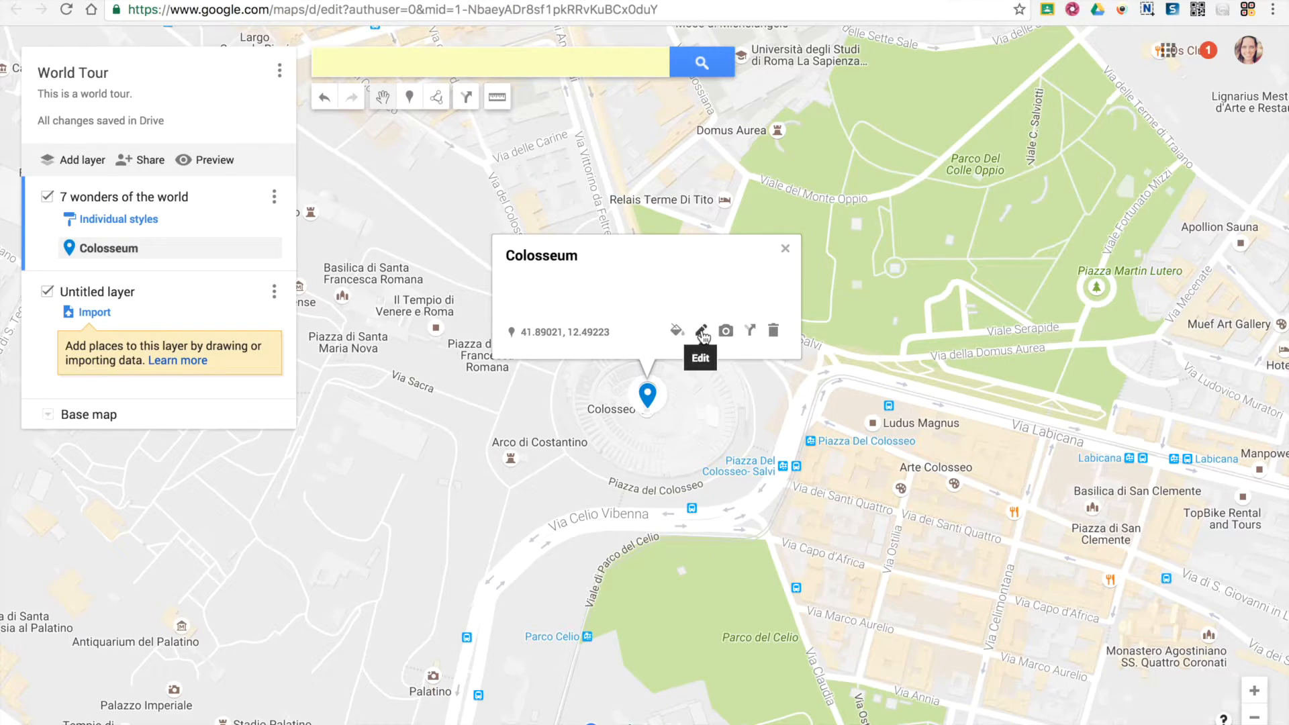
left_click(702, 333)
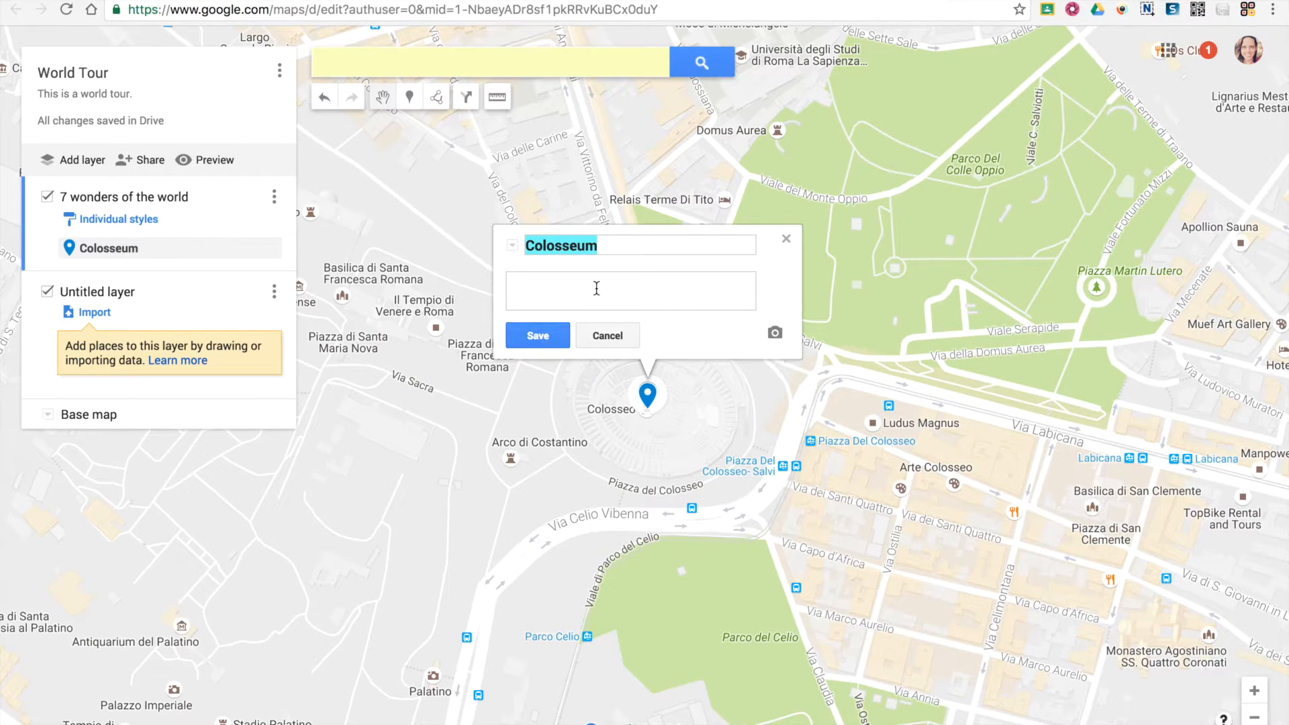
type("roman colosseum")
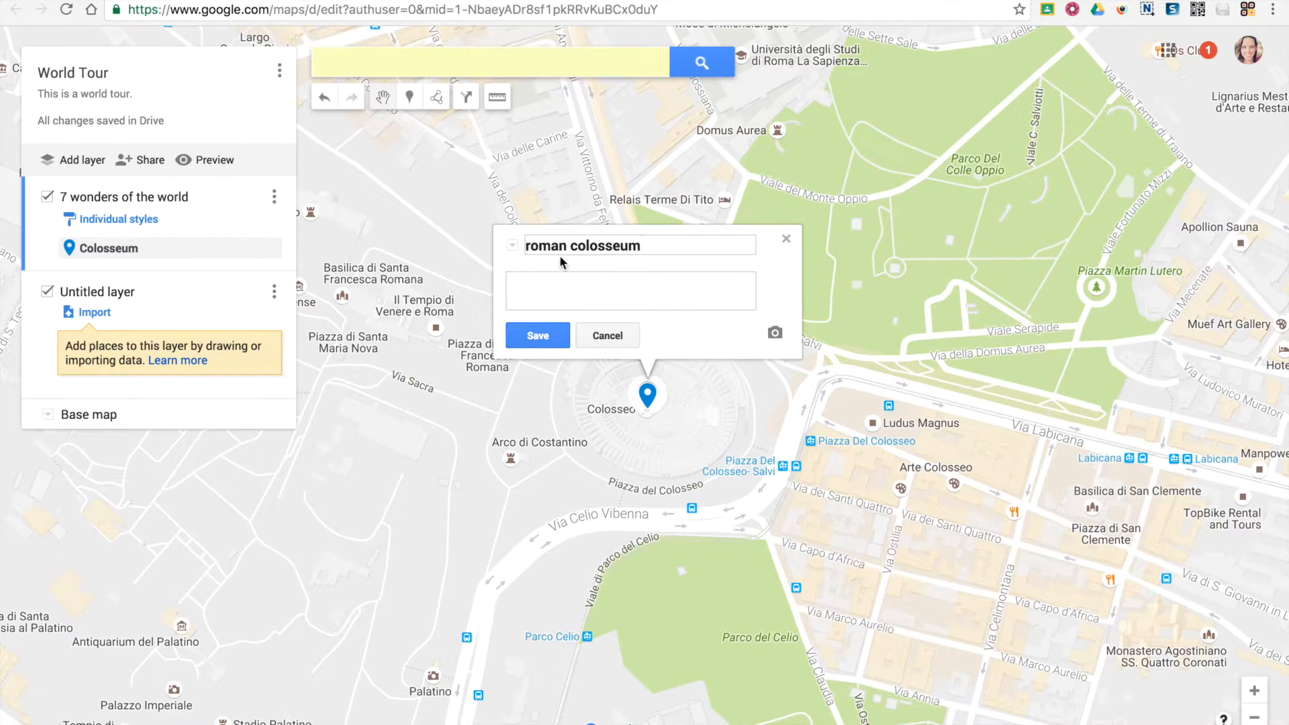
left_click(533, 243)
key("BackSpace")
type("R")
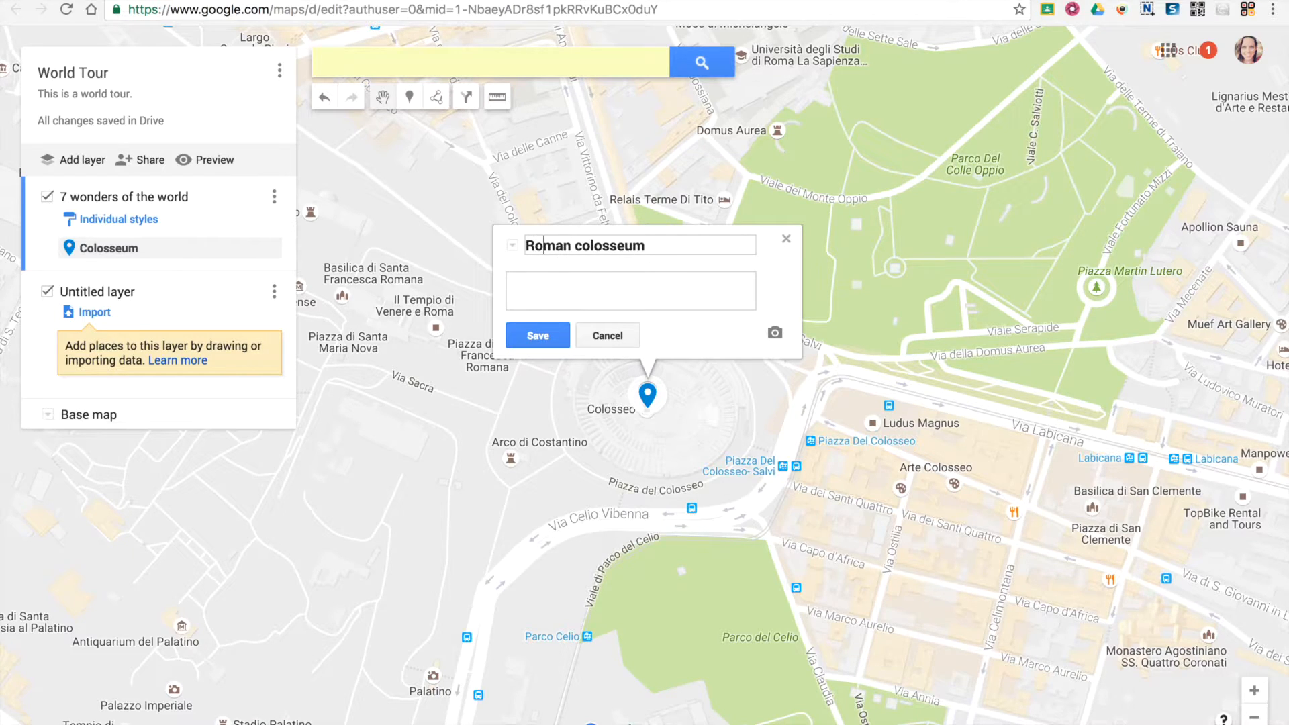
key("BackSpace")
type("C")
left_click(527, 282)
type("Located just east of the Roman Forum, the massive stone amphitheater known as the Colosseum was commissioned around A.D. 70-72 by Emperor Vespasian of the Flavian dynasty as a gift to the Roman people.")
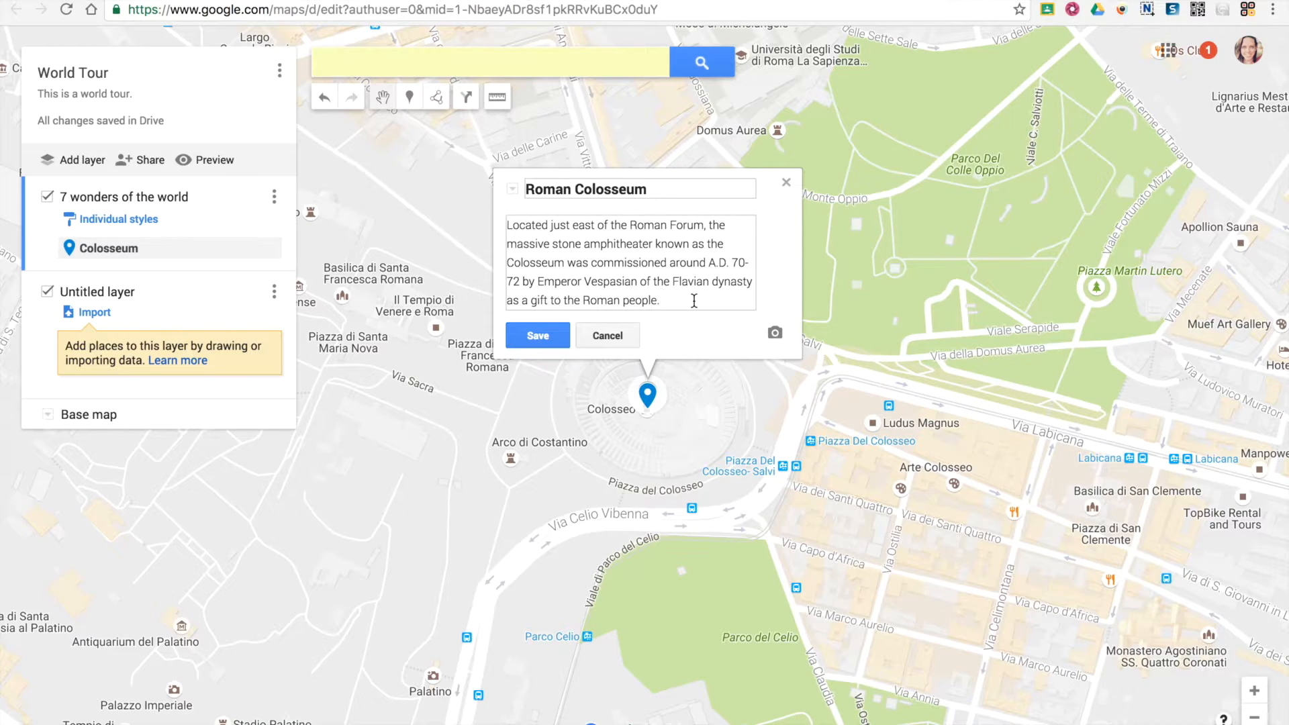
type("http://www.history.com/topics/ancient-history/colosseum")
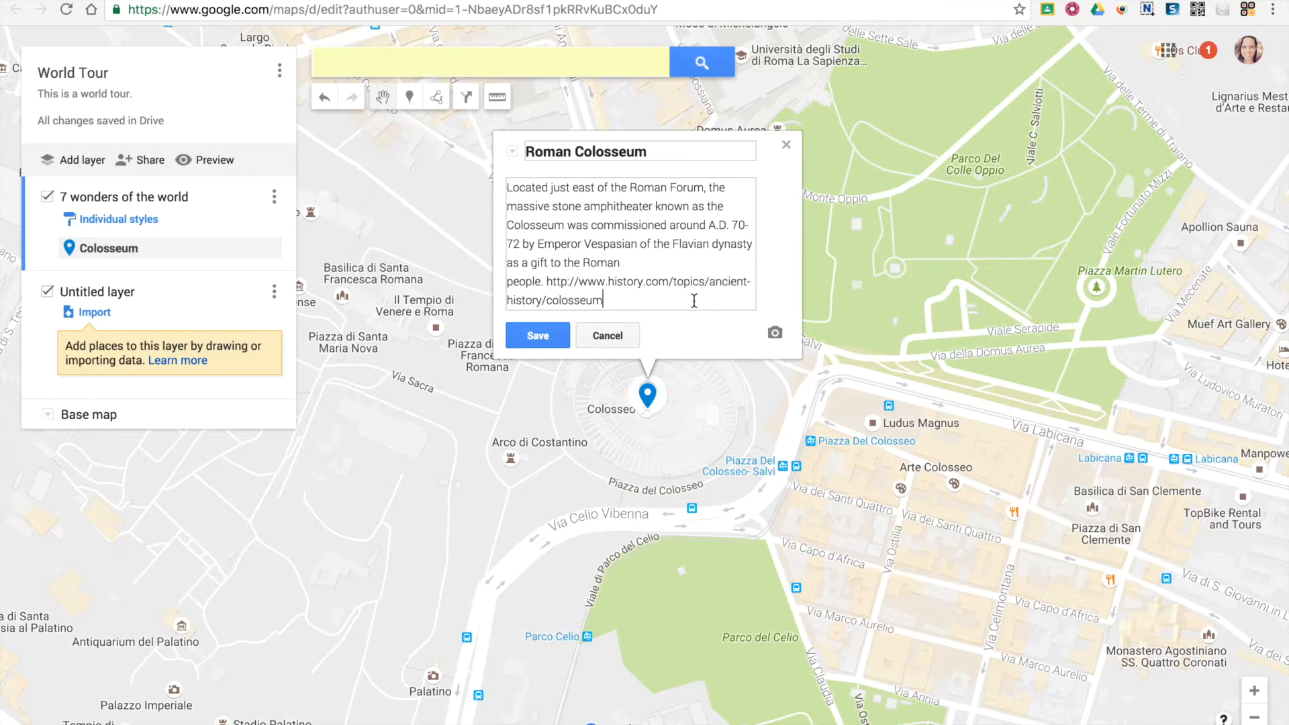
left_click(539, 335)
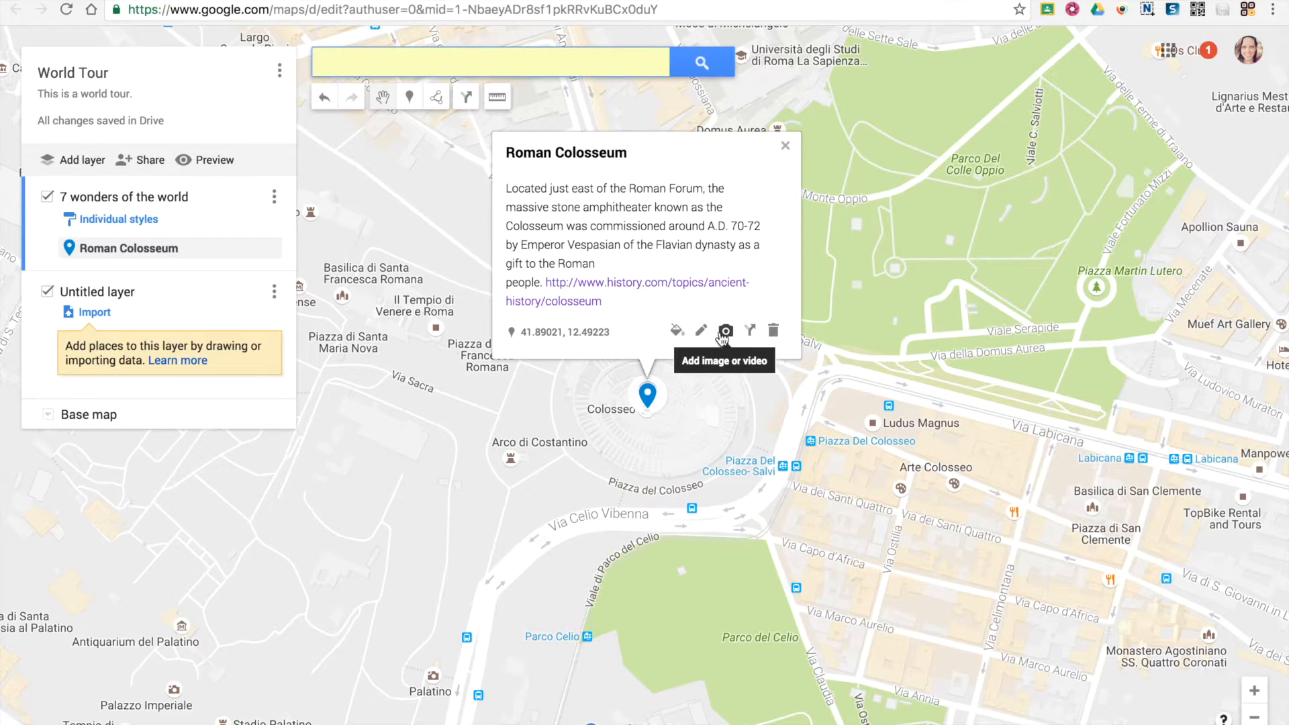
- Find Roman Colosseum pictures with Google Image Search and add the blue night exterior photo to the place
left_click(724, 333)
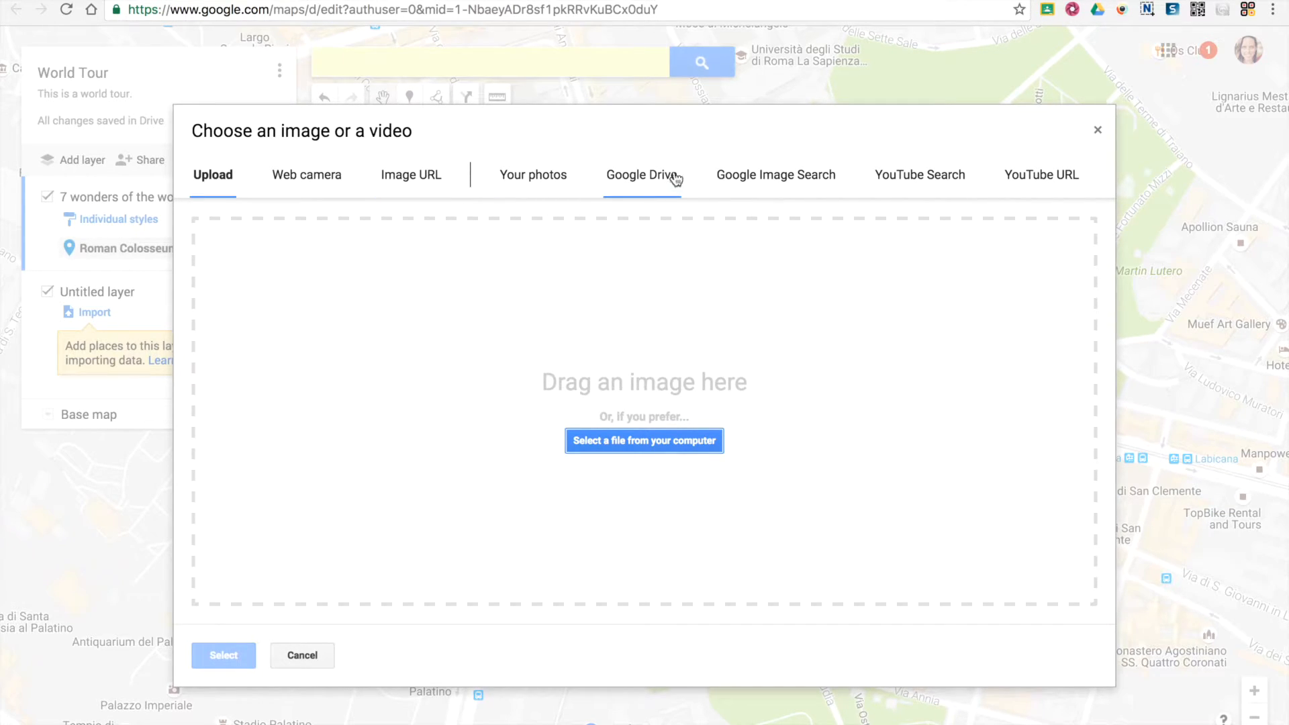
left_click(758, 174)
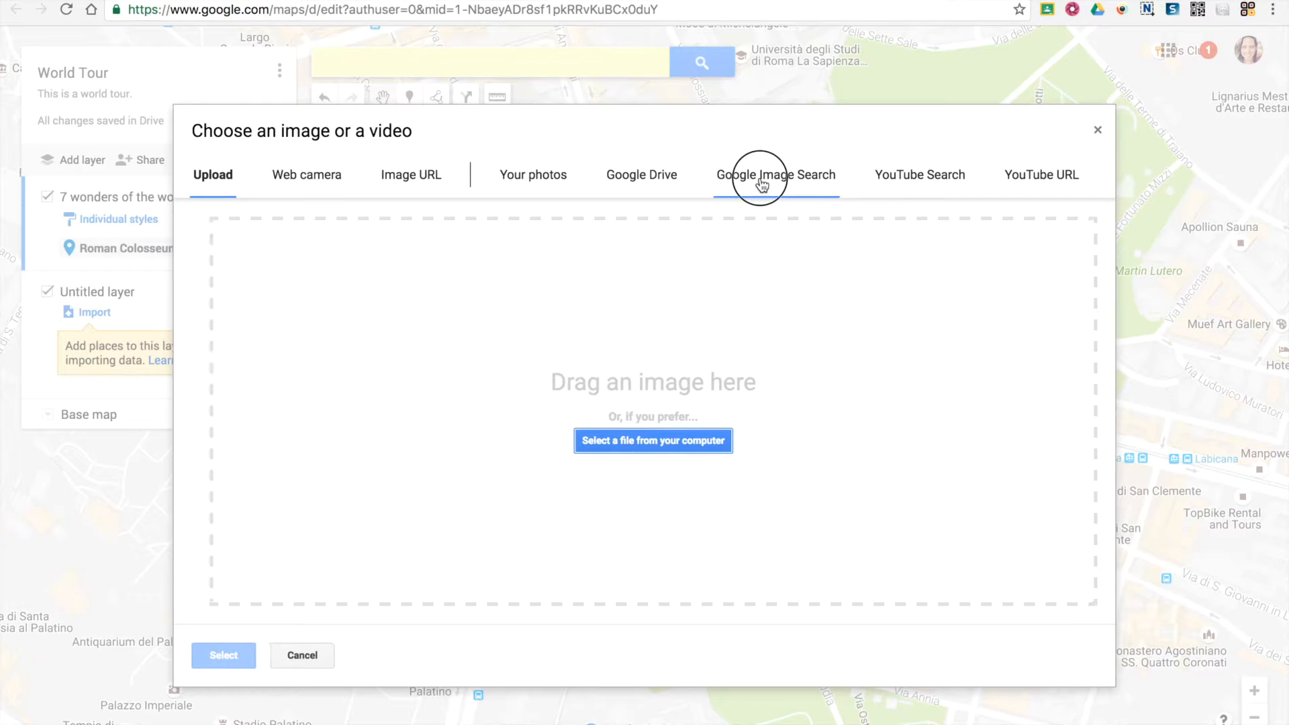
type("Ro")
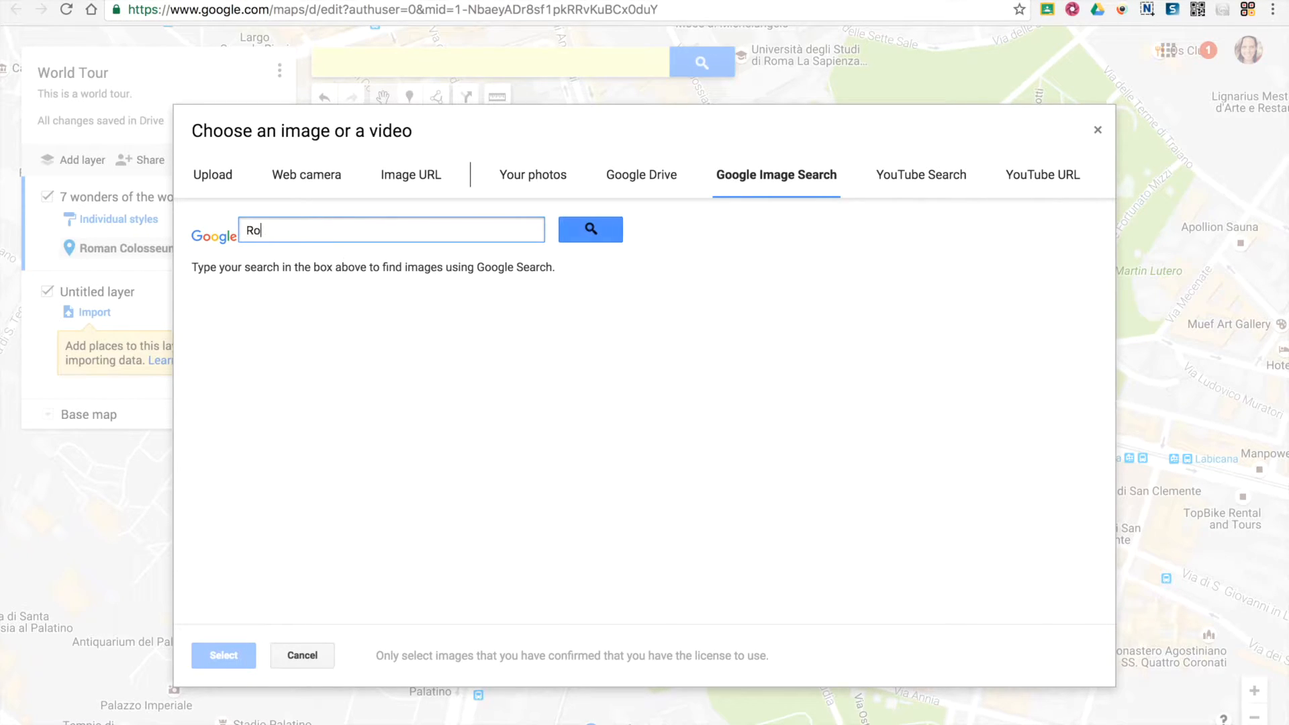
type("man Colosseum")
key("Return")
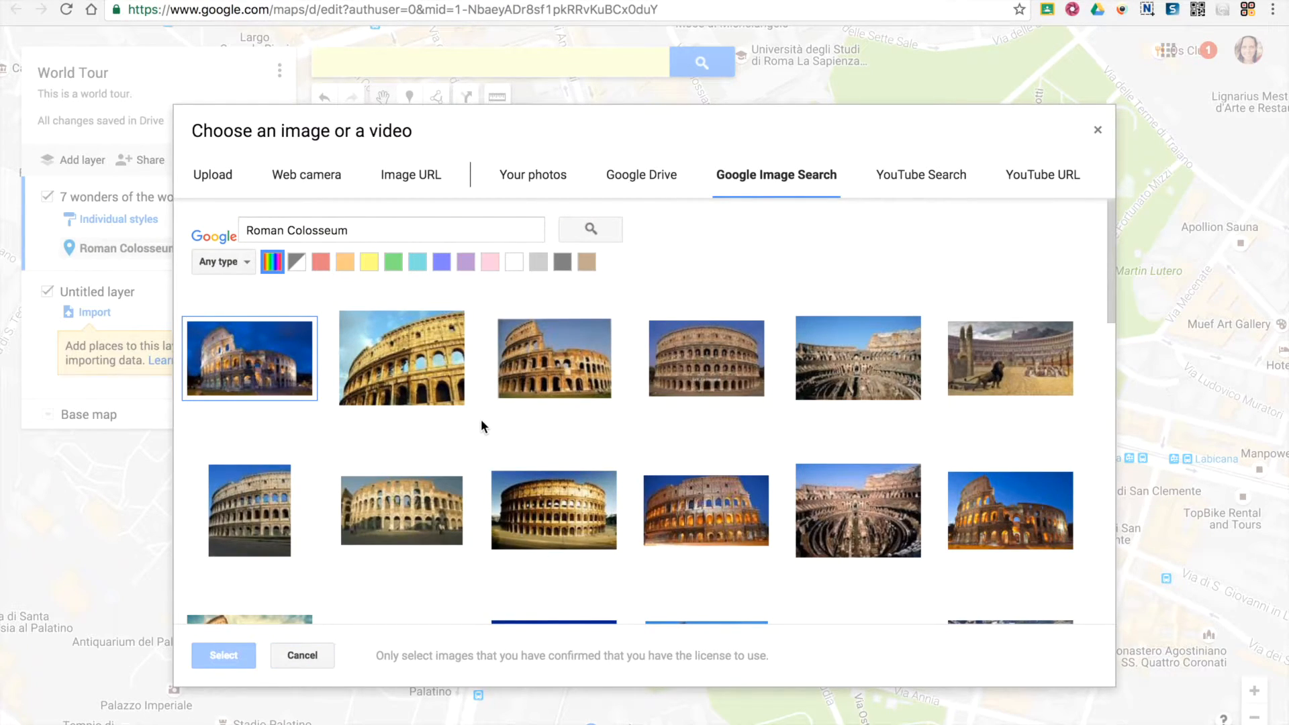
left_click(864, 522)
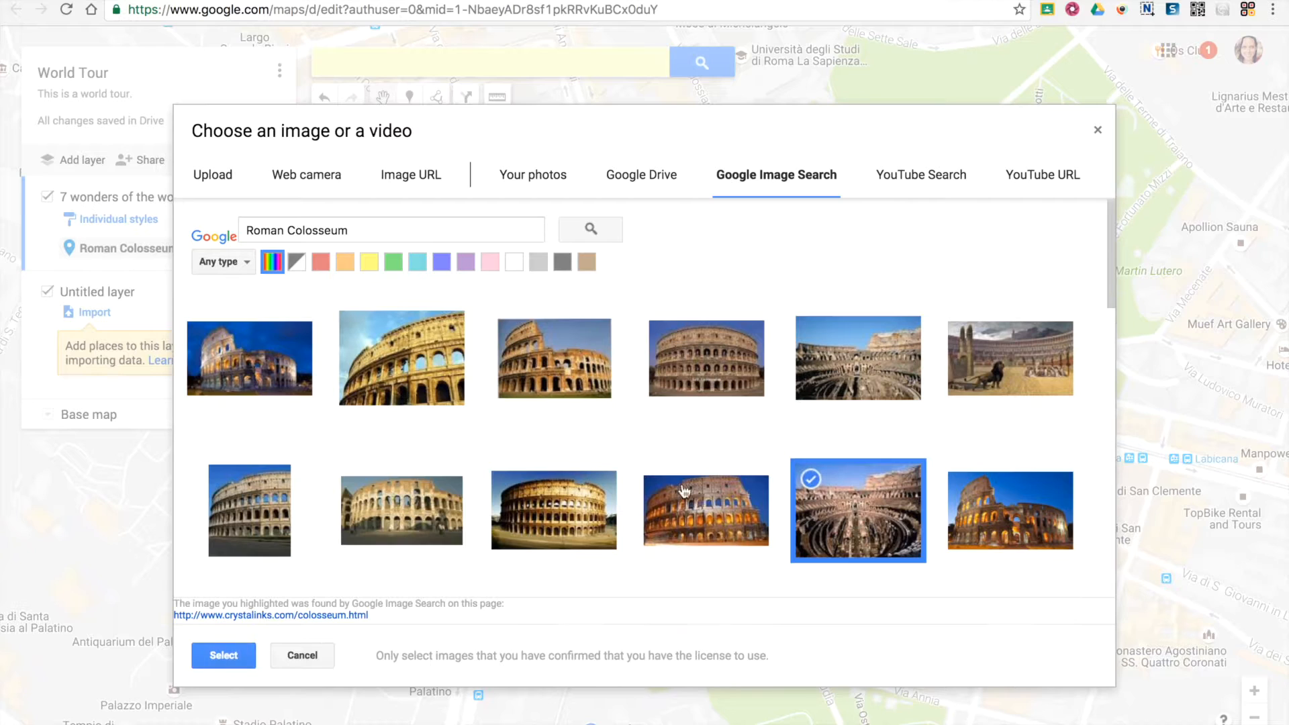
left_click(380, 374)
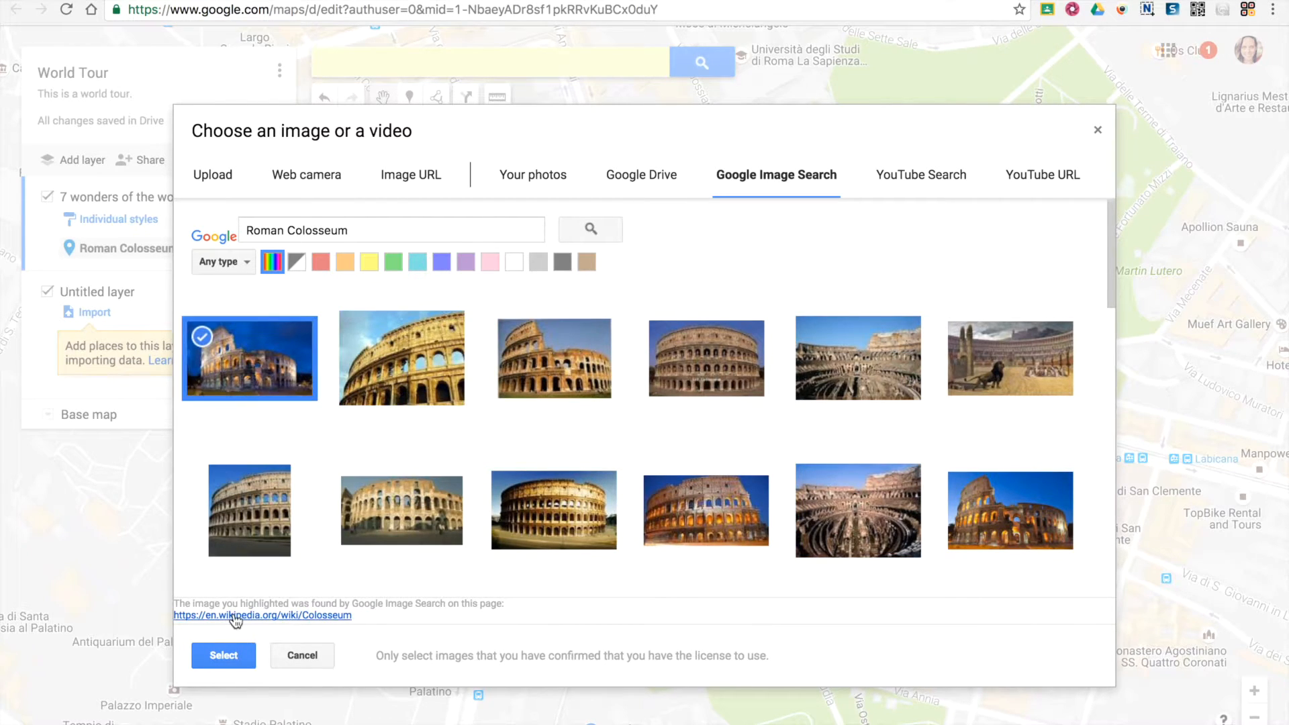
left_click(224, 655)
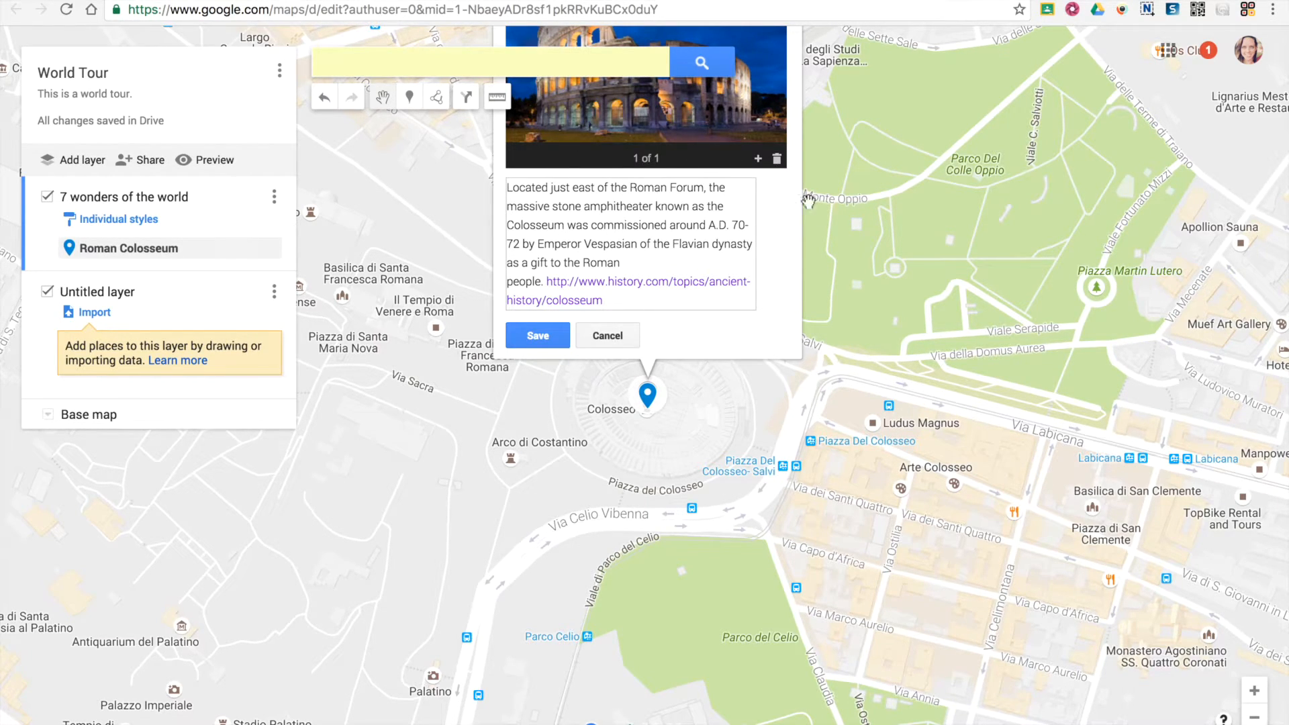
- Add a second photo showing the Colosseum's interior to the Roman Colosseum place
left_click_drag(860, 216, 863, 395)
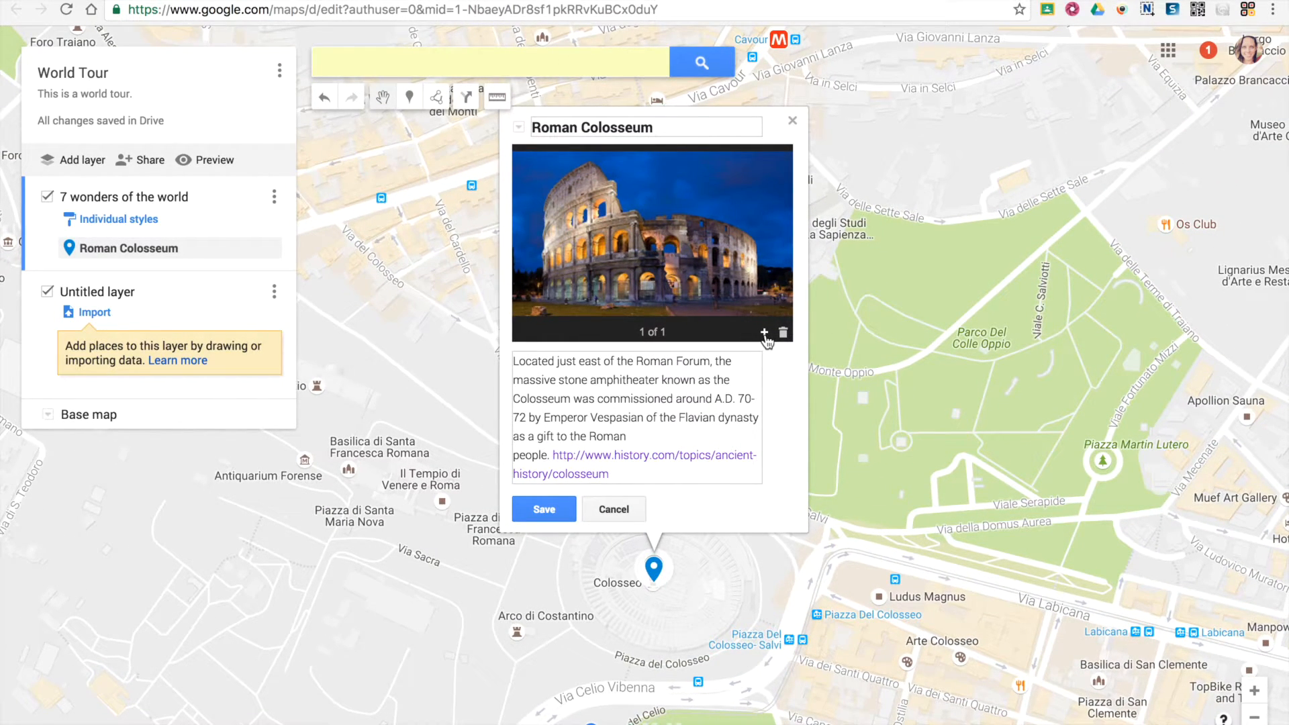
left_click(765, 333)
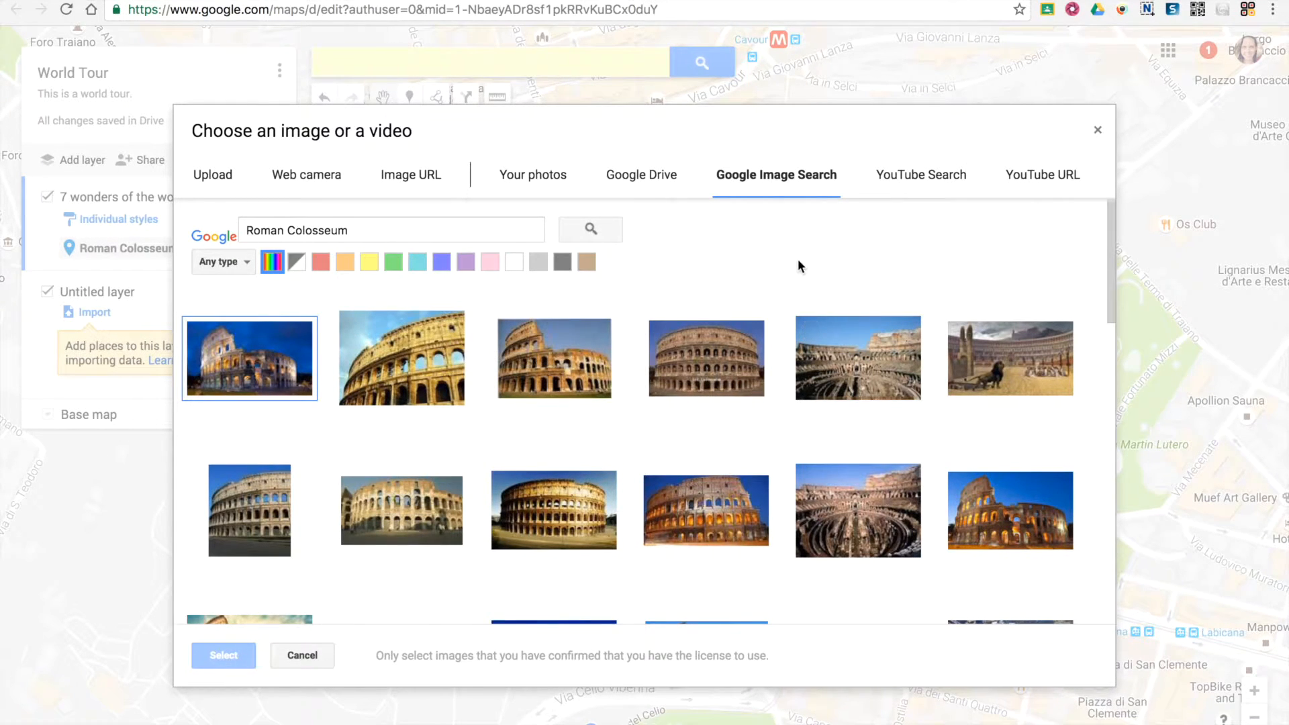
left_click(878, 522)
left_click(225, 656)
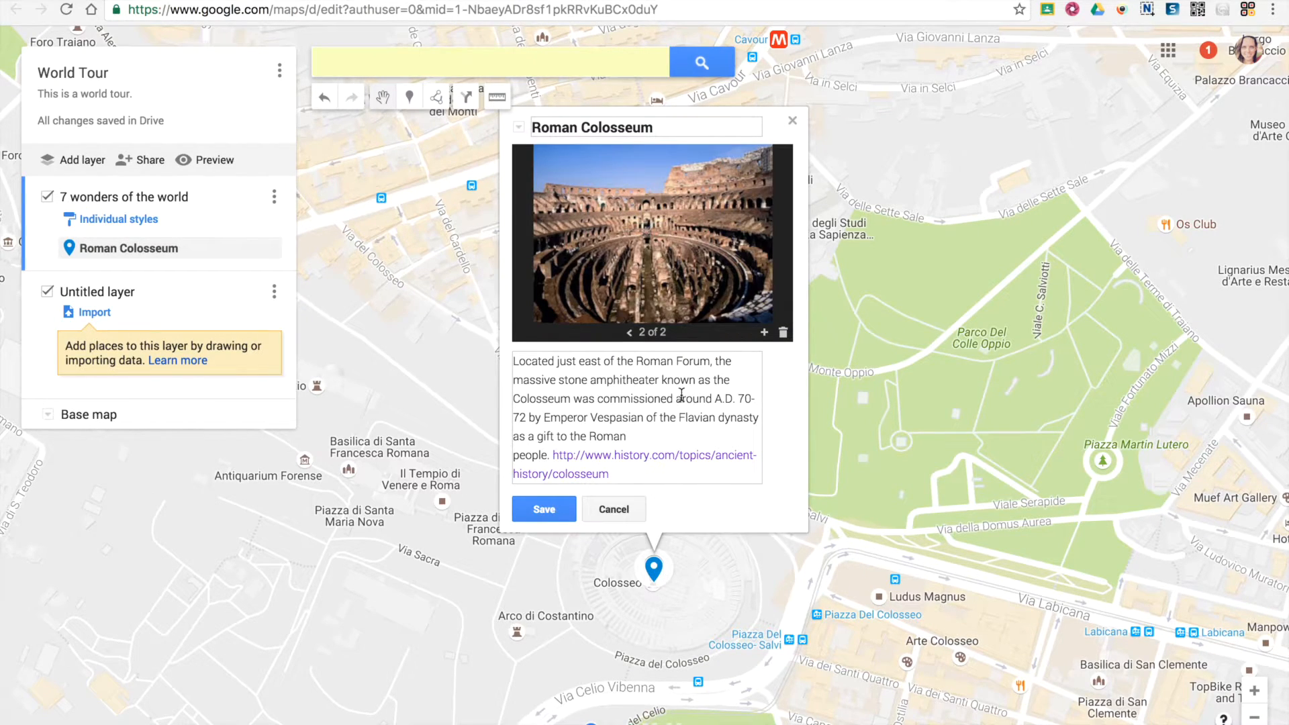
- Search YouTube for "Roman Colosseum" and add the video "History of the Roman Collosseum" to the Roman Colosseum place
left_click(764, 332)
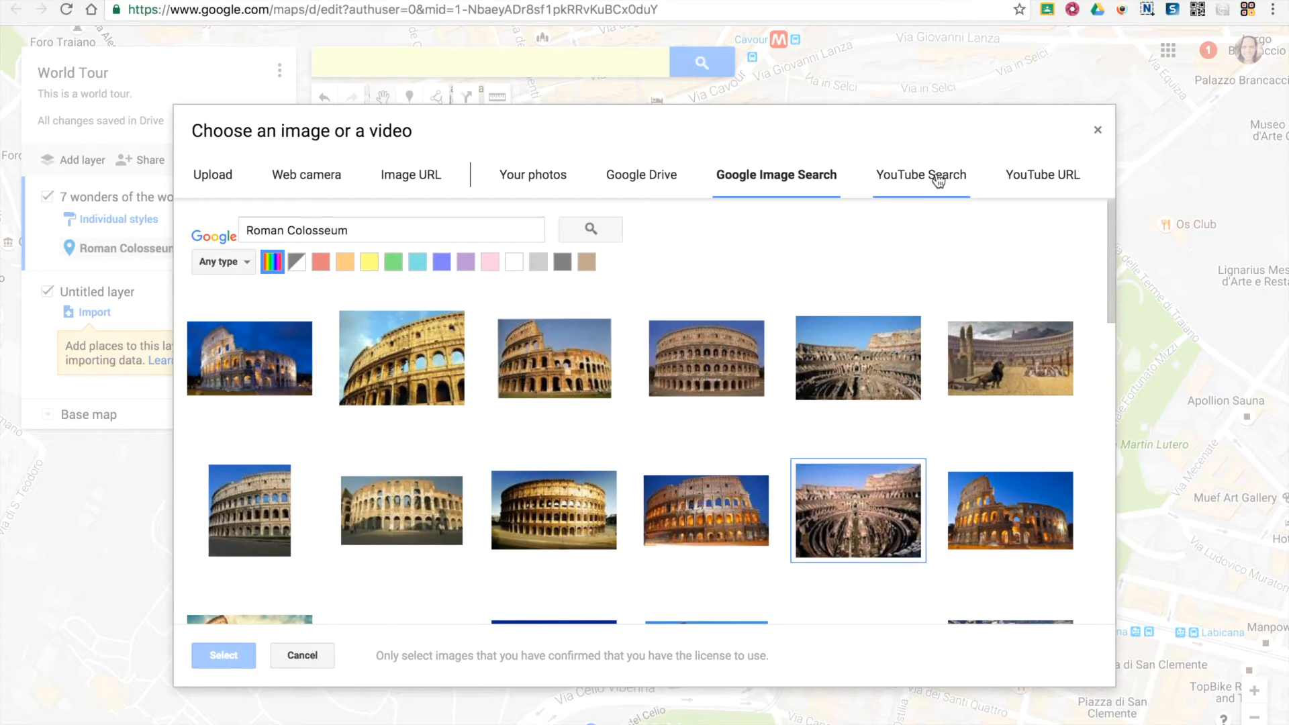
left_click(936, 176)
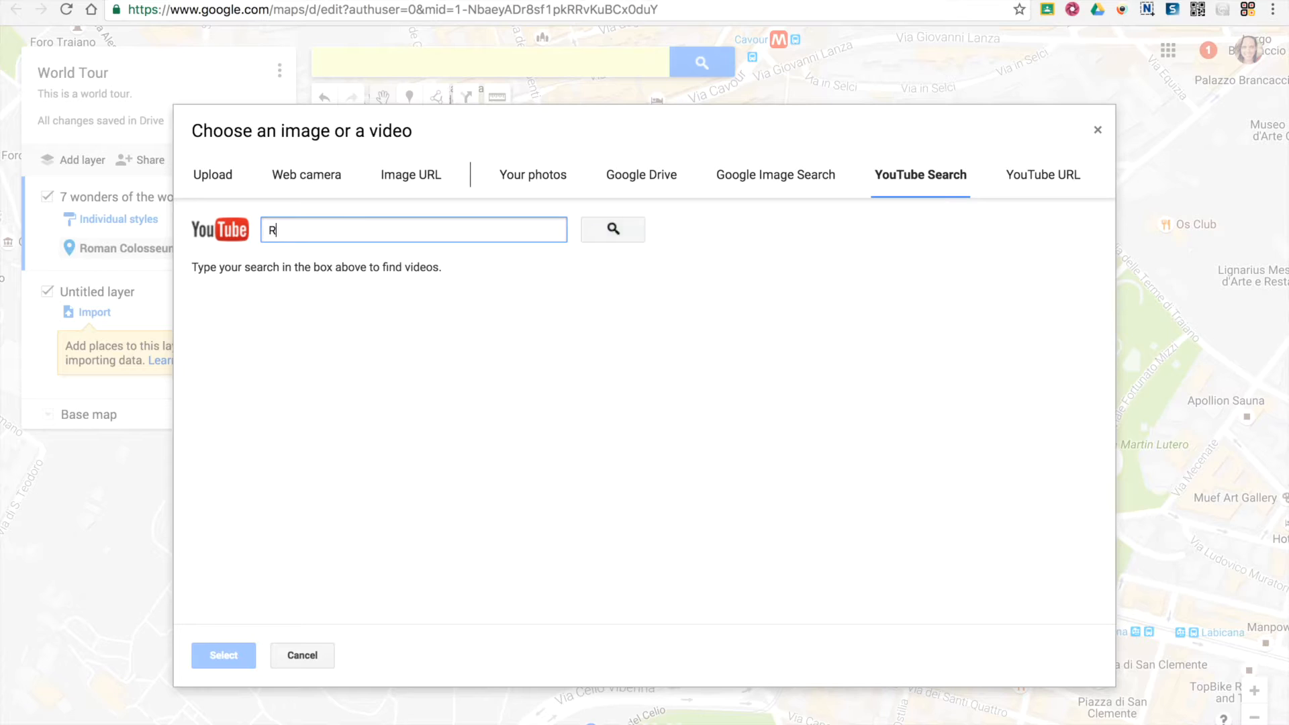
type("Roman Colosseum")
key("Return")
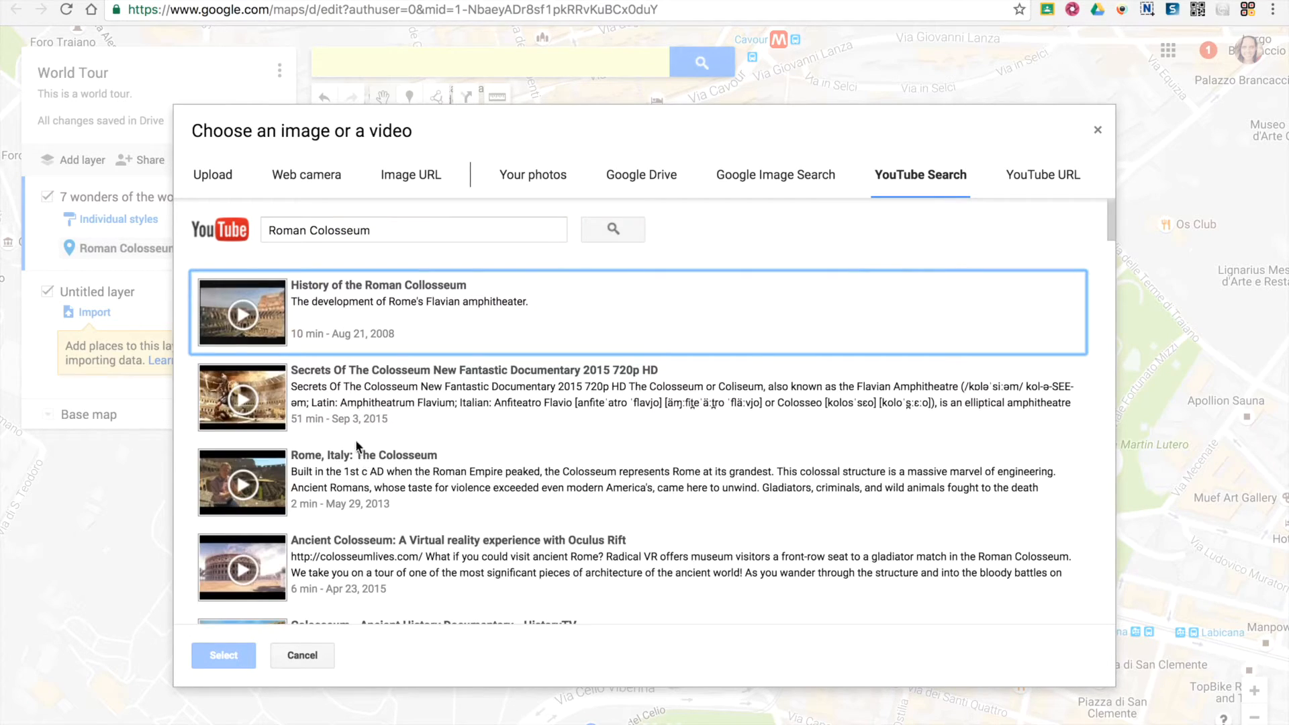
left_click(373, 328)
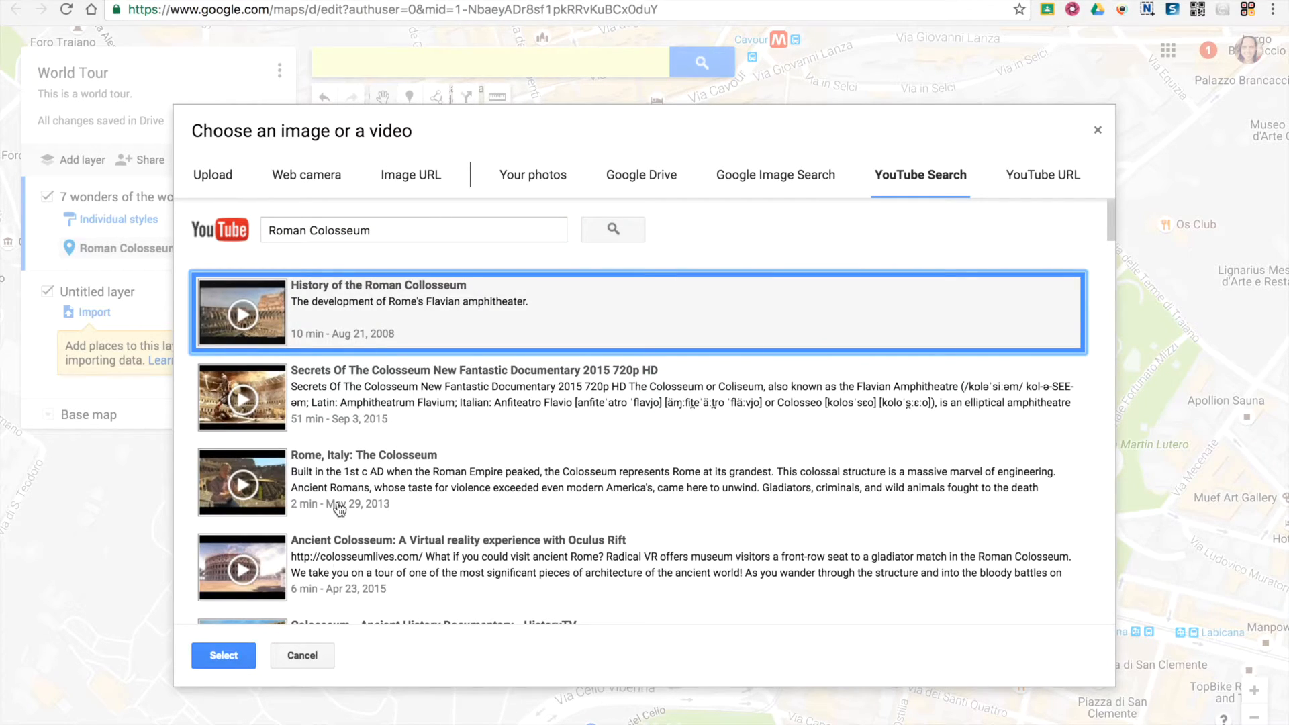
left_click(224, 655)
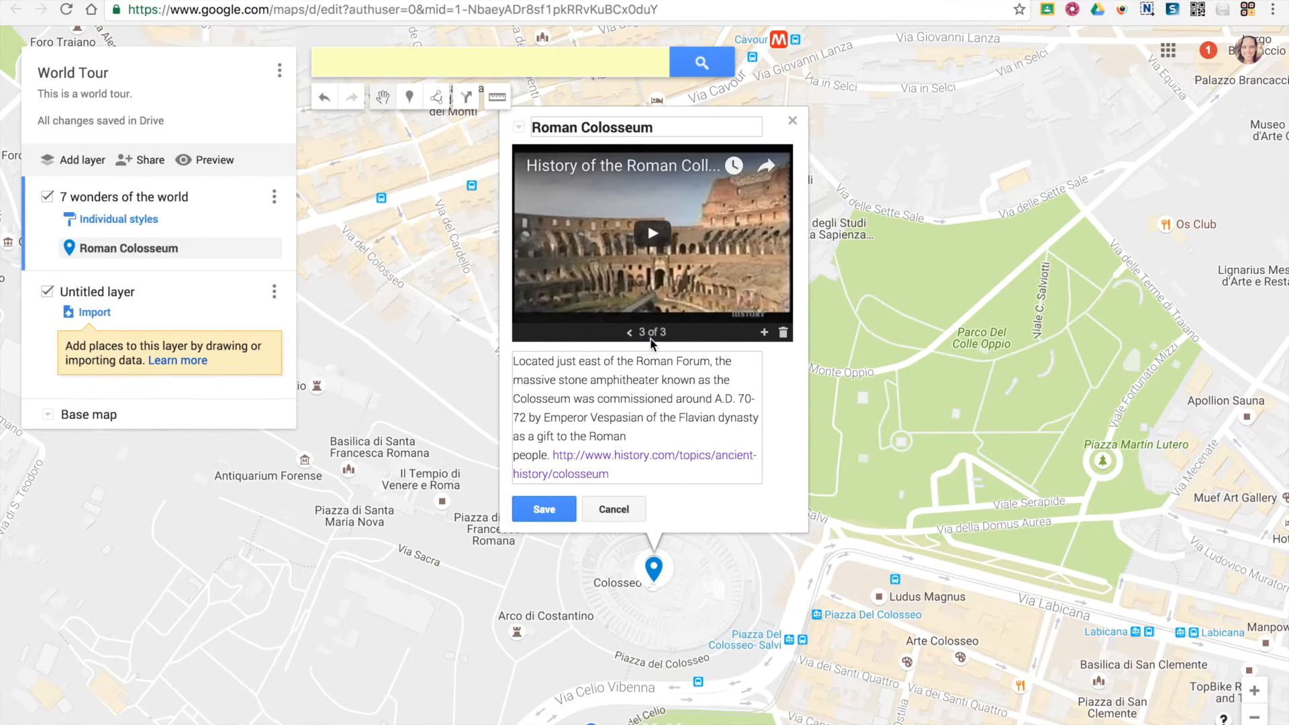
- Browse the place's media back to the night exterior photo and save the Roman Colosseum place
left_click(630, 334)
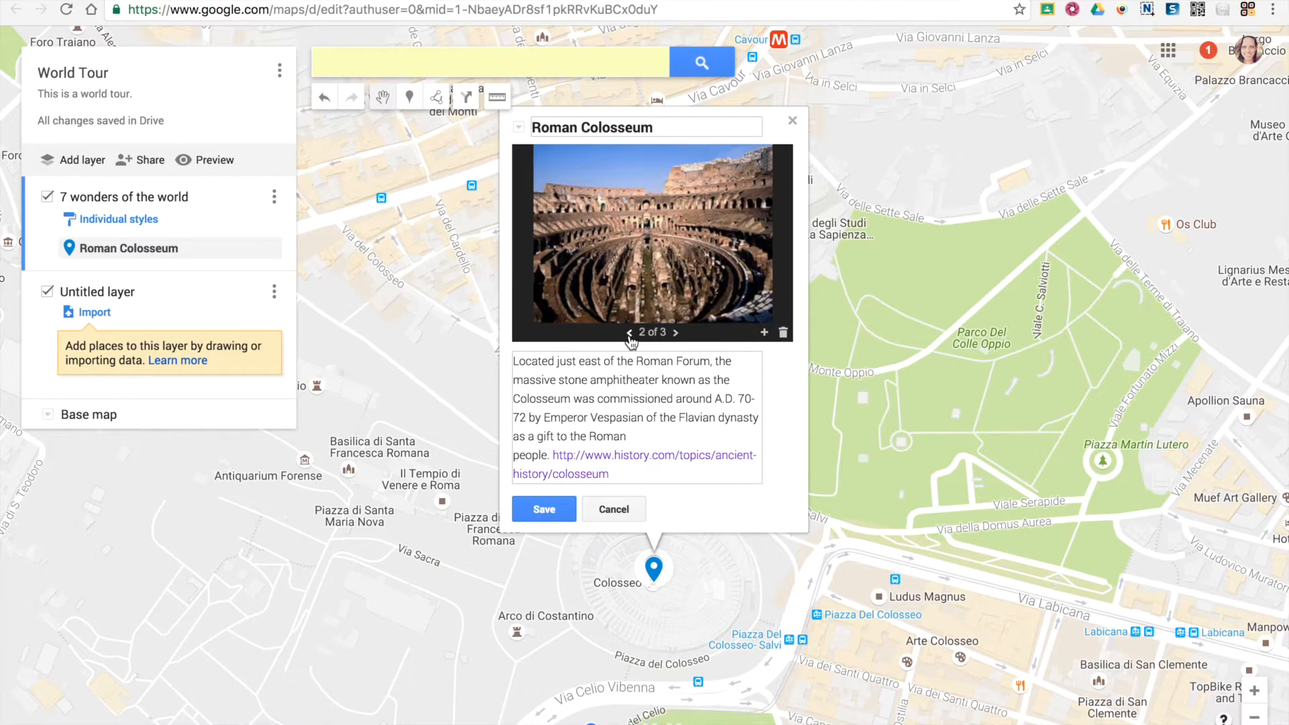
left_click(630, 333)
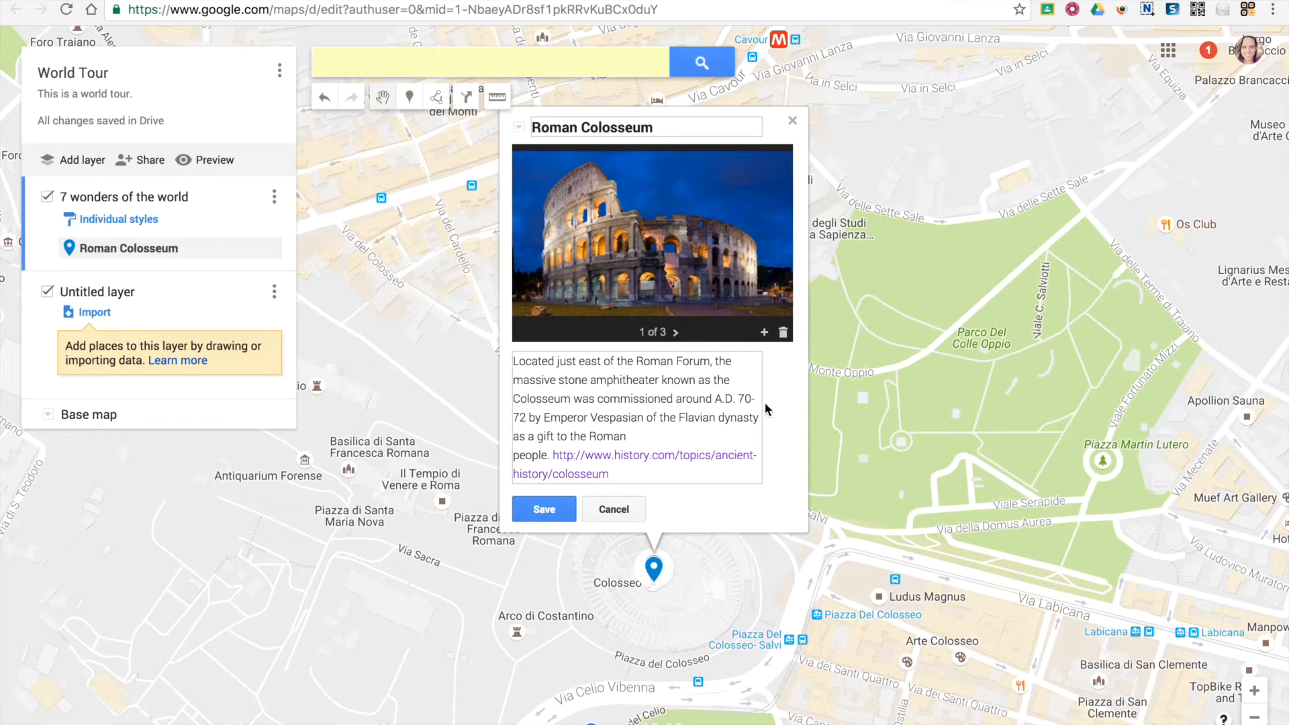
left_click(539, 513)
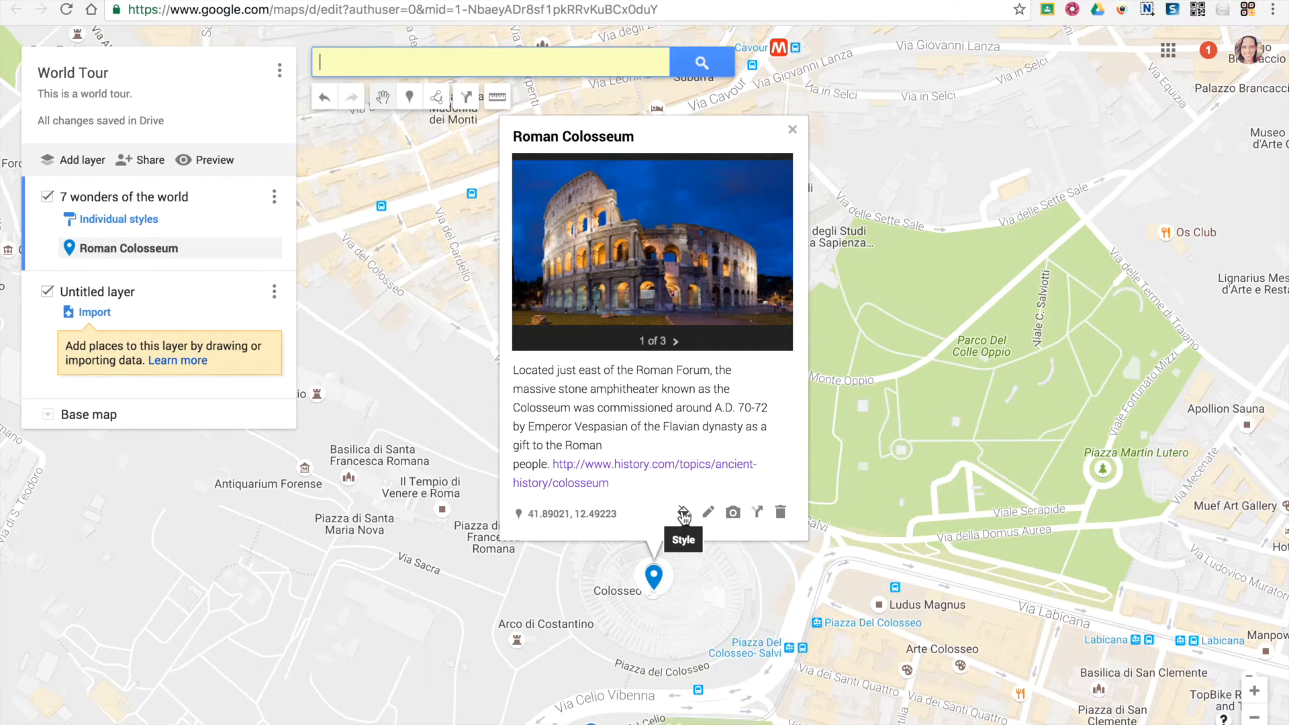
- Style the Roman Colosseum marker with the dark maroon color and the star icon
left_click(684, 515)
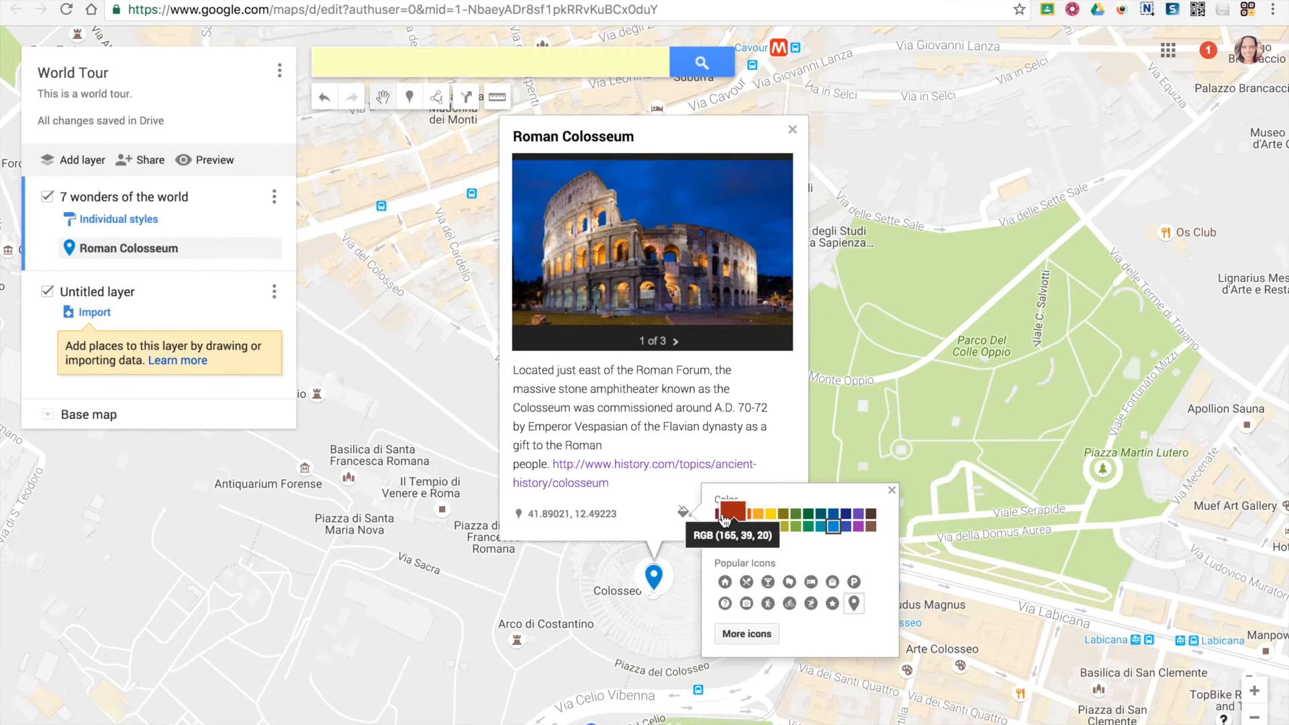
left_click(721, 515)
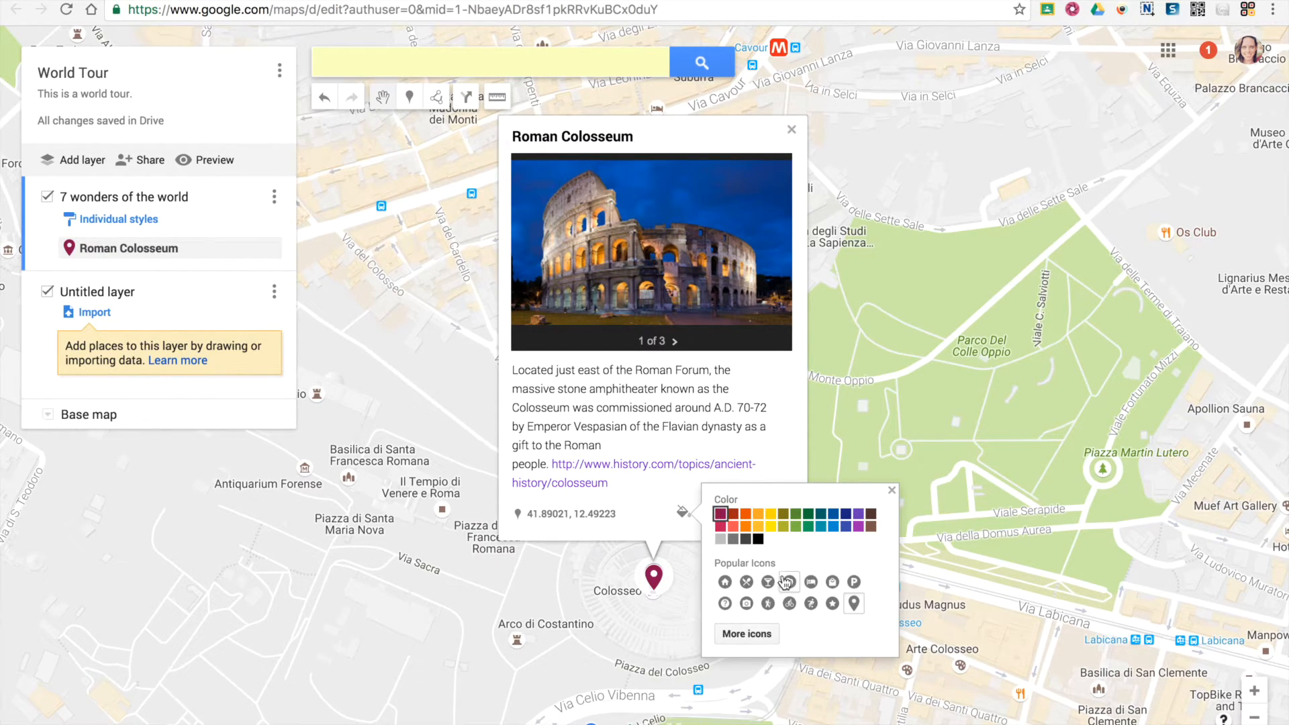
left_click(832, 606)
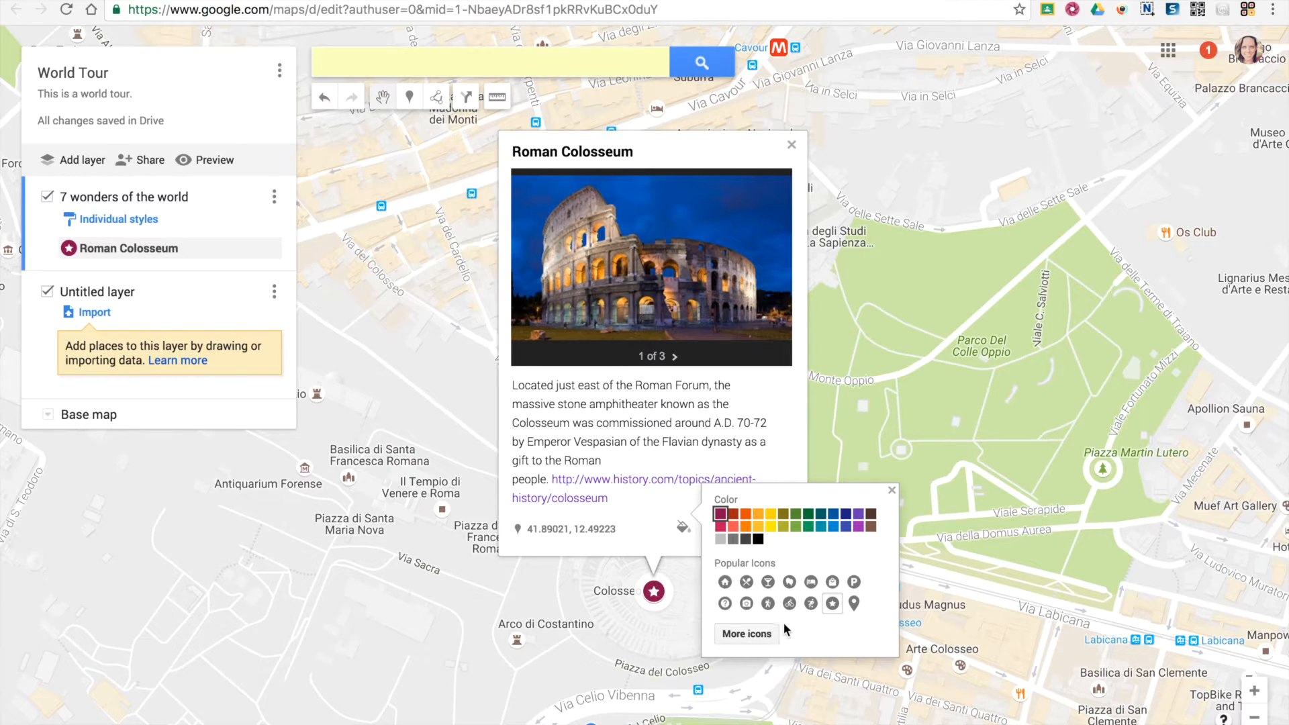
- Start a custom icon for the Roman Colosseum marker and search Google Images for "roman colosseum"
left_click(756, 636)
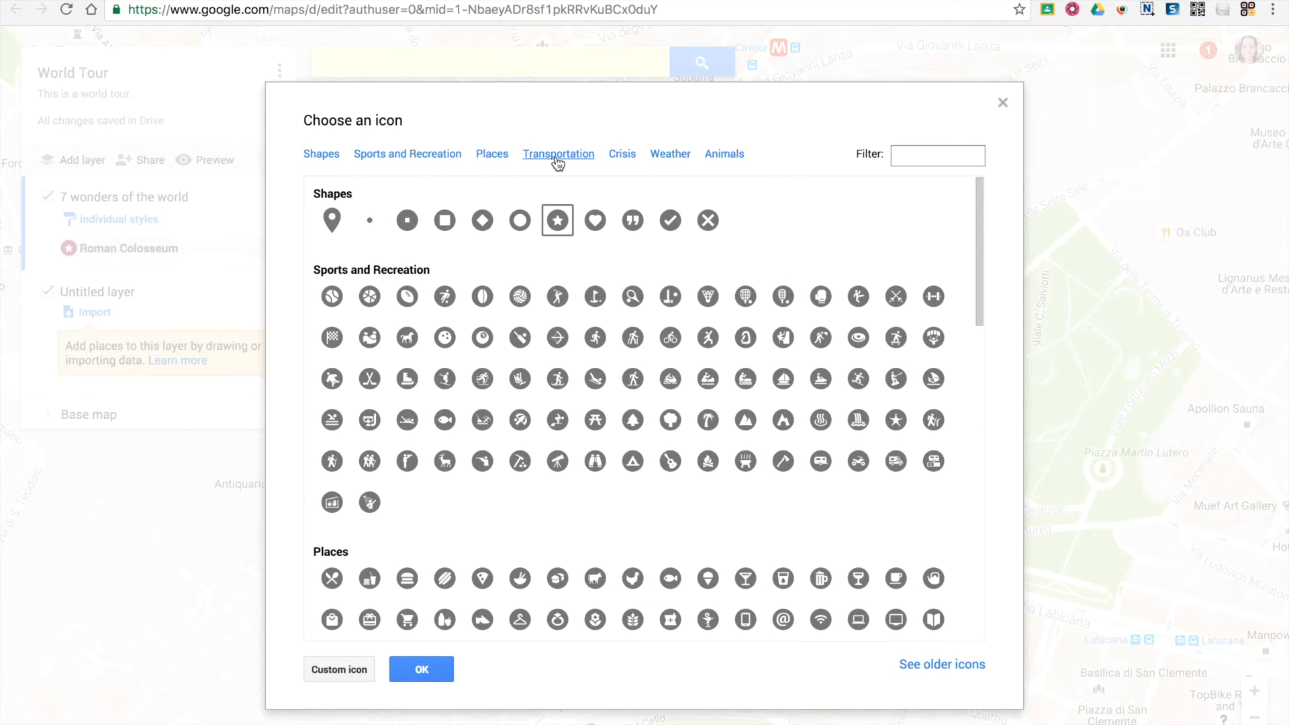
left_click(333, 669)
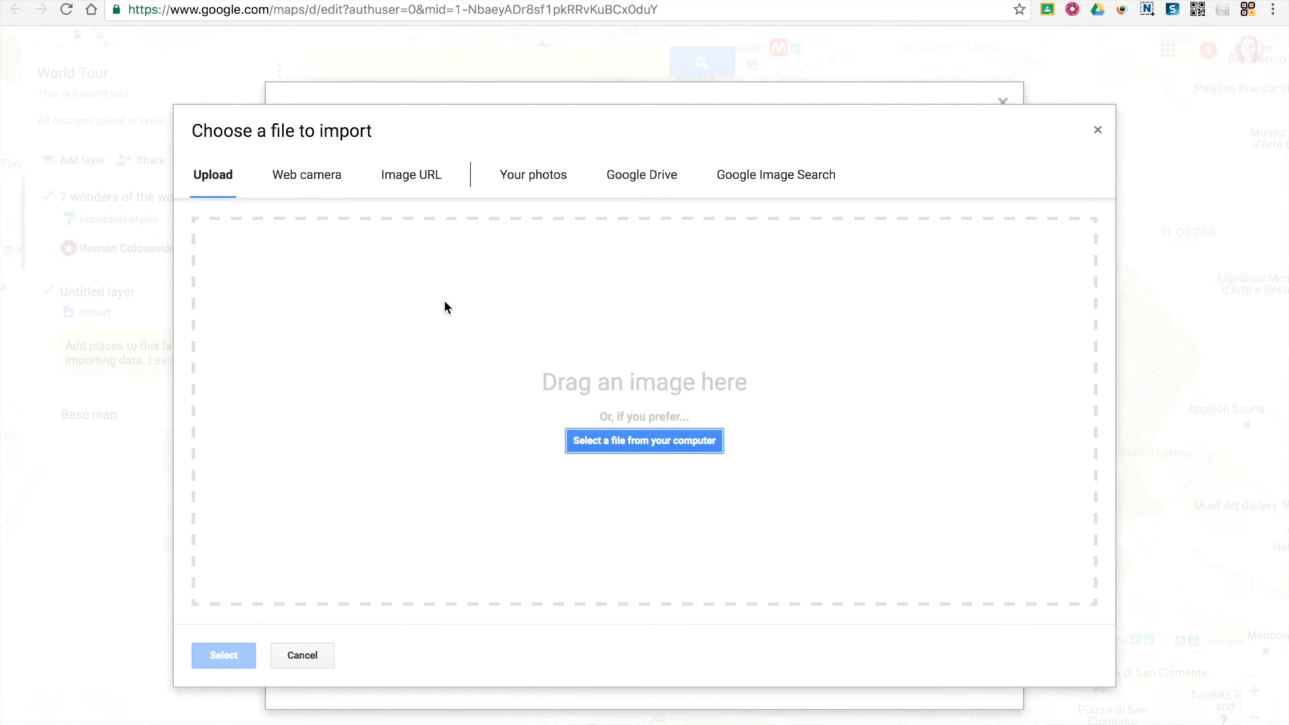
left_click(771, 191)
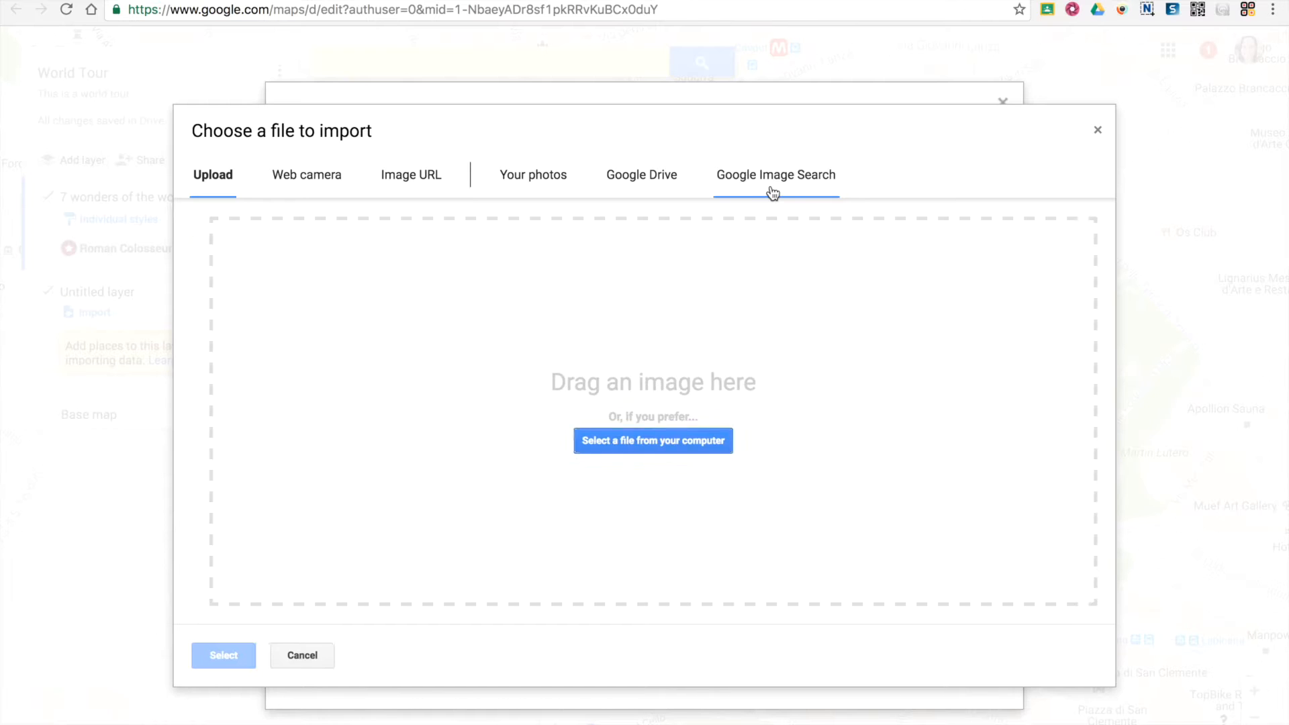
type("roman")
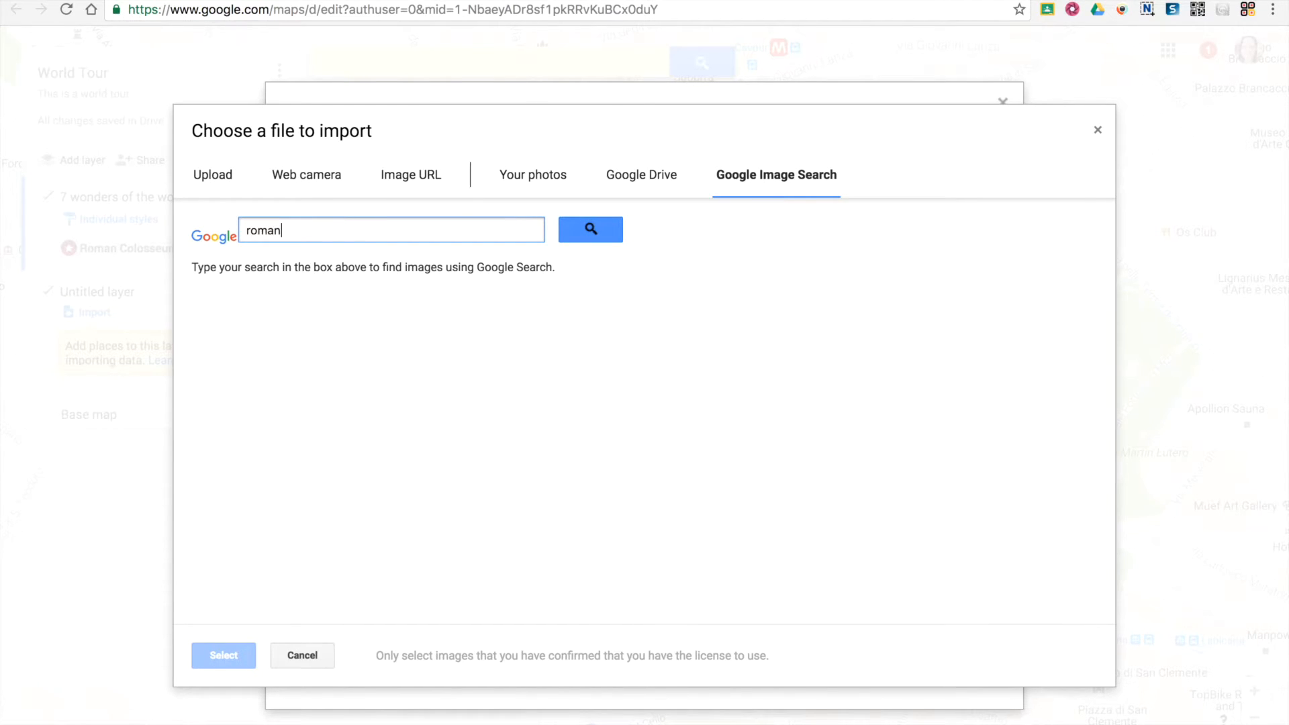
type(" colosse")
key("BackSpace")
type("osseum")
key("Return")
- Apply the blue night exterior photo as the Roman Colosseum marker's custom icon and close the place's styling
left_click(222, 356)
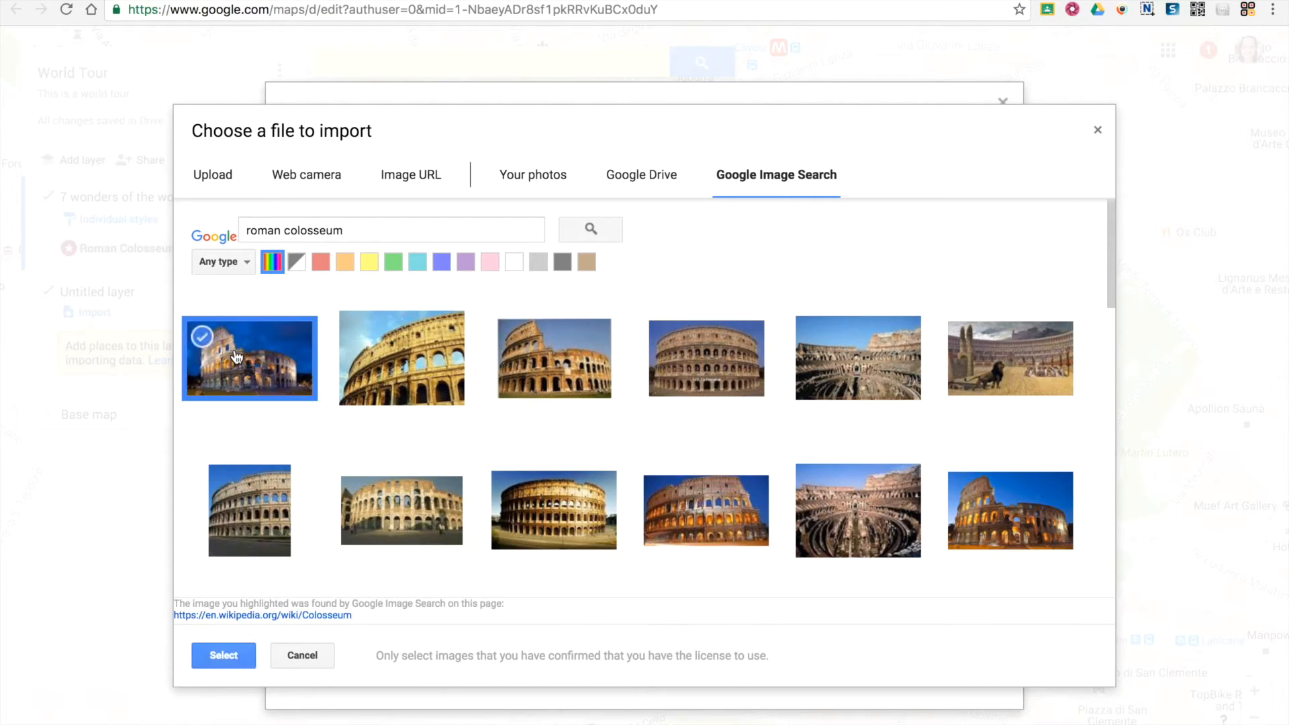
left_click(235, 663)
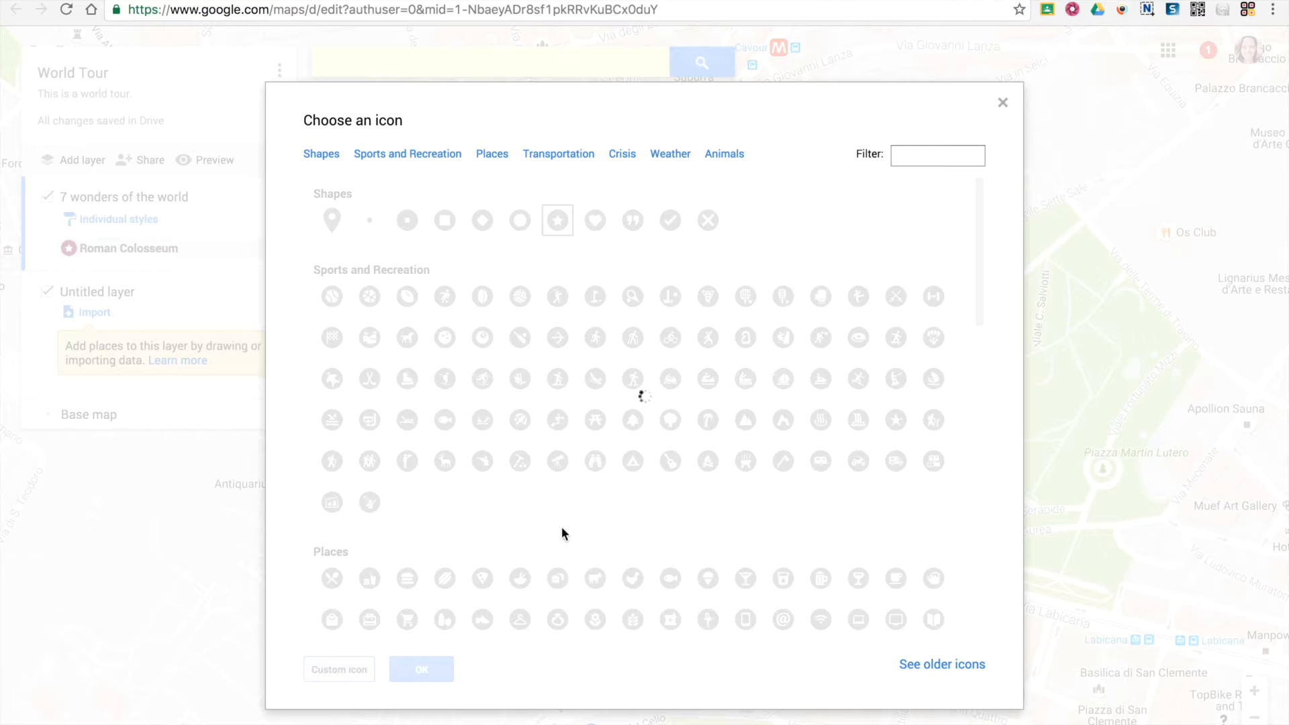
left_click(332, 609)
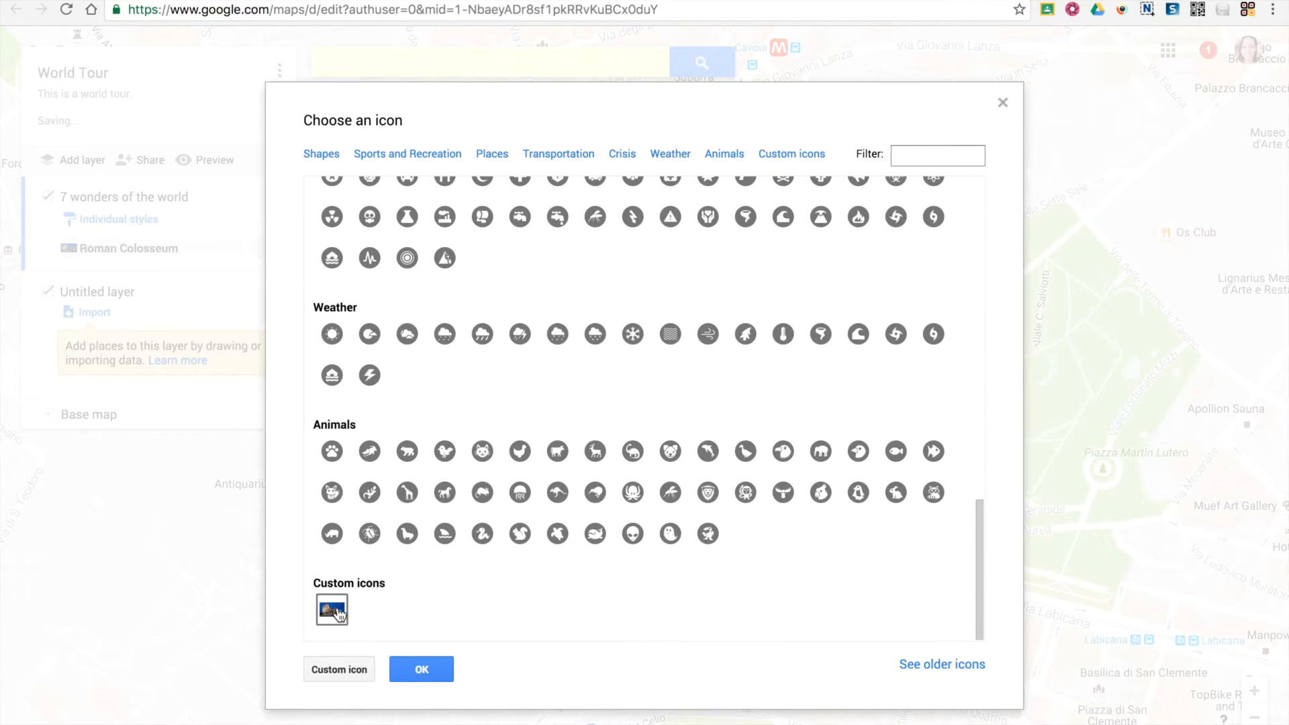
left_click(420, 668)
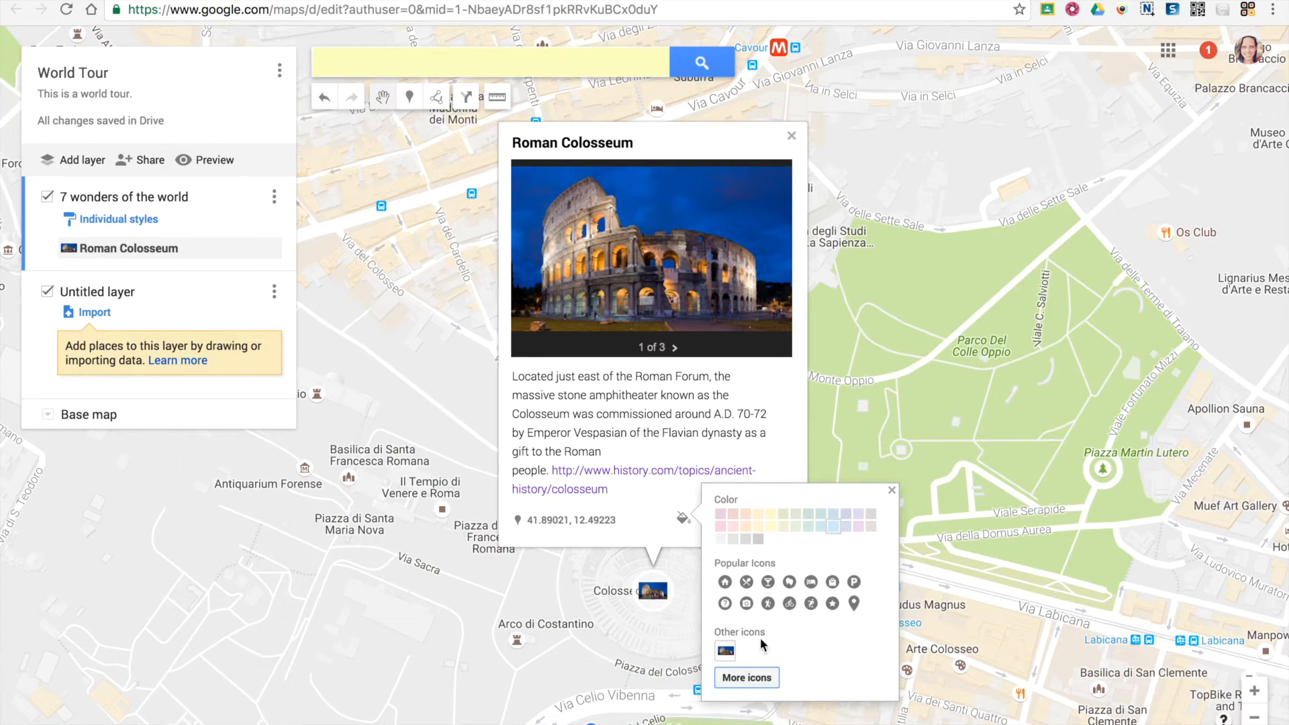
left_click(610, 582)
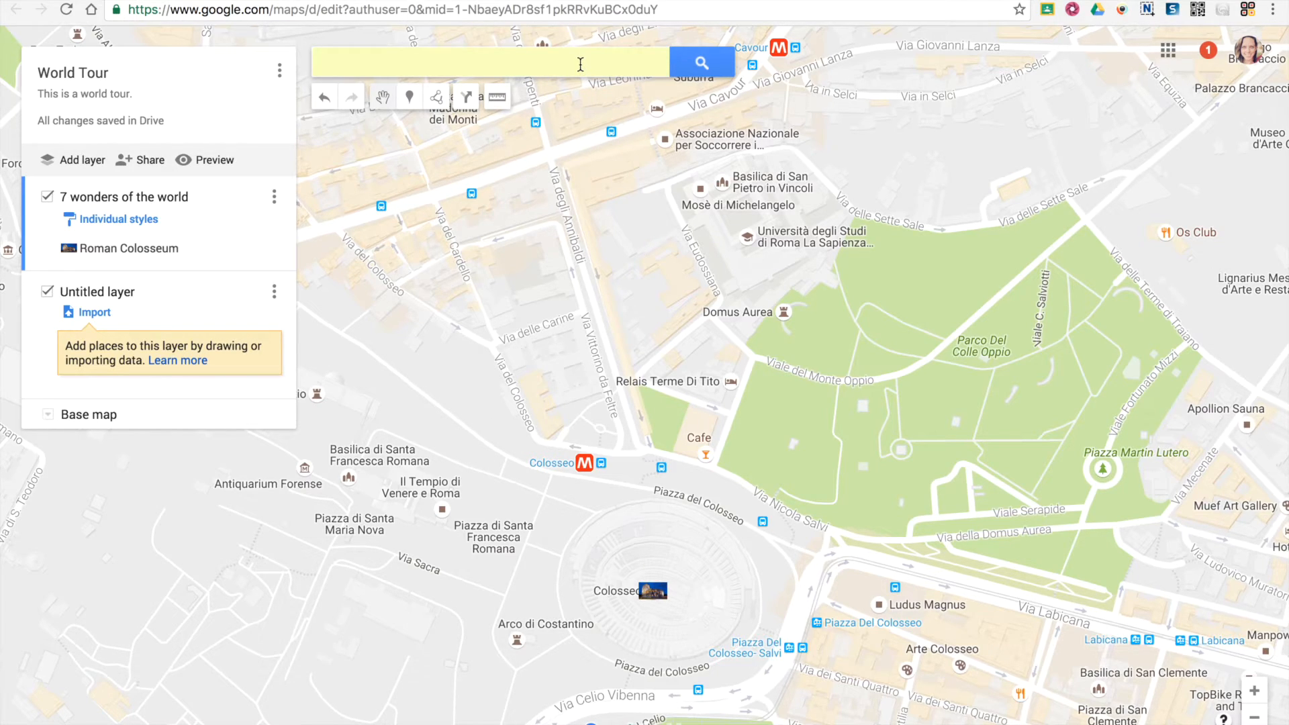
- Try placing a marker north of the Colosseum near Via degli Annibaldi and delete it from the map
left_click(580, 65)
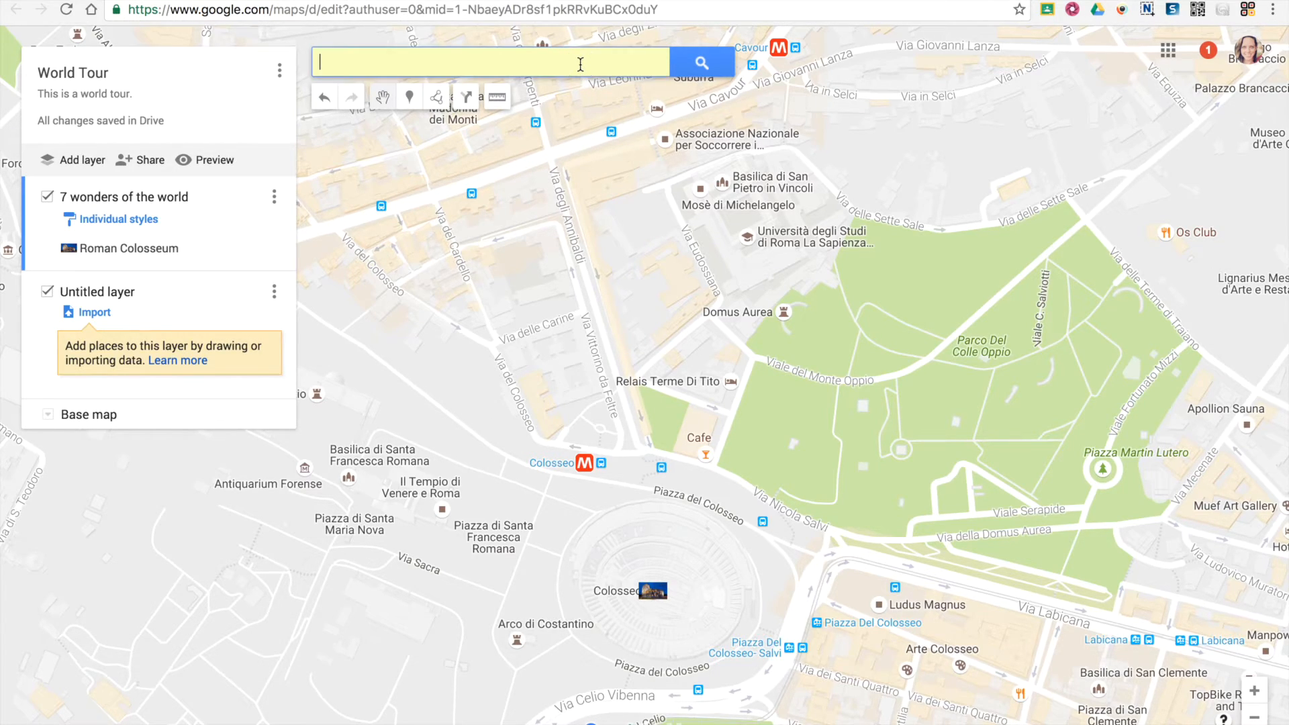
left_click(409, 98)
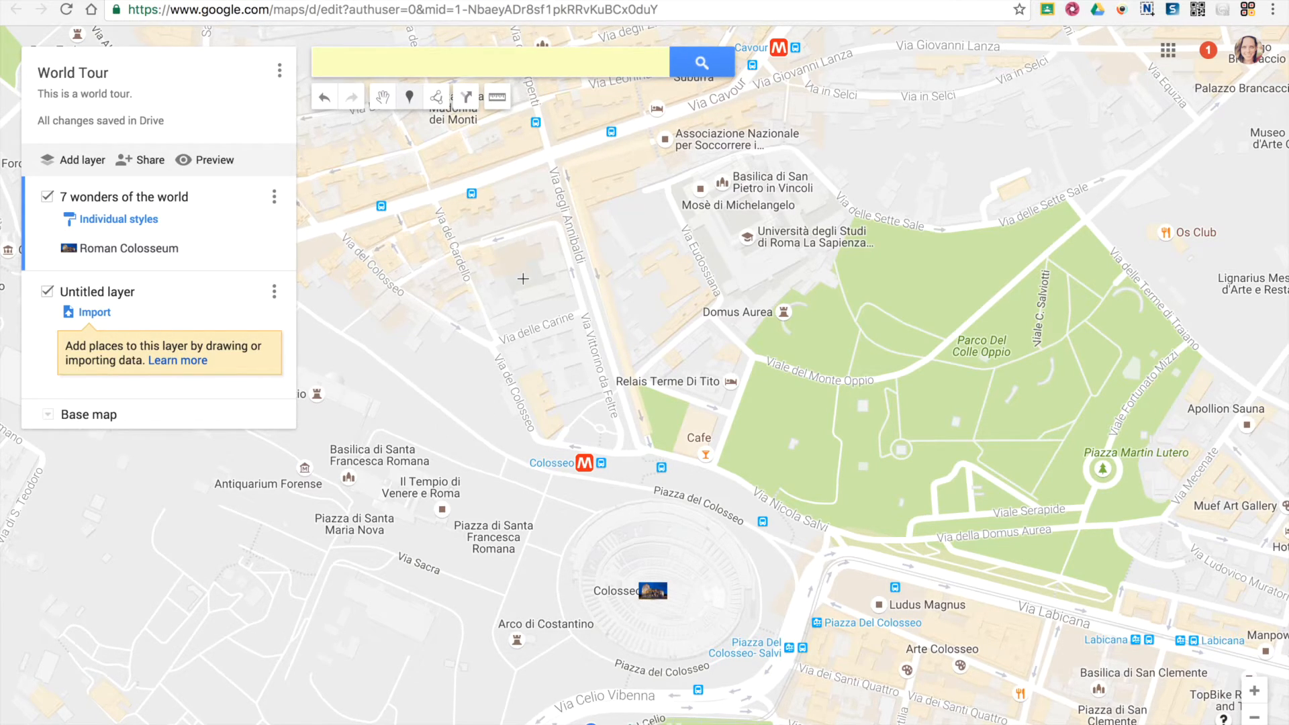
left_click(549, 262)
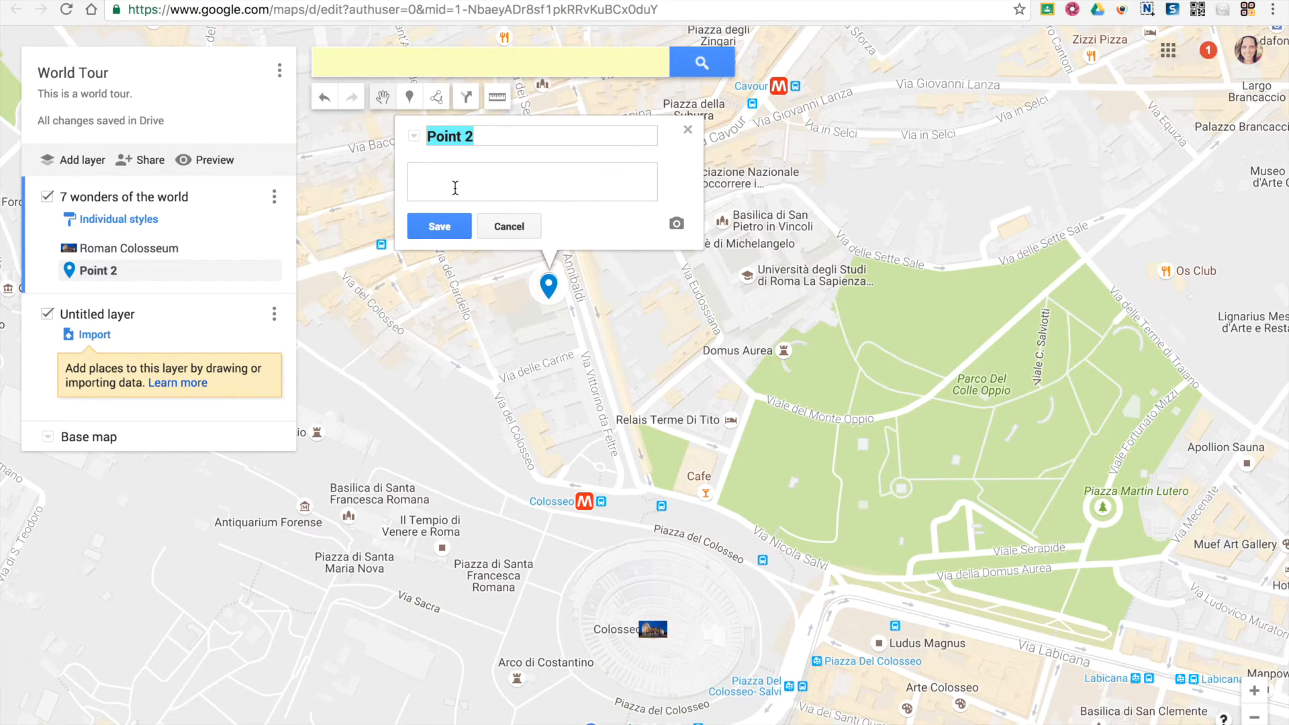
left_click(529, 227)
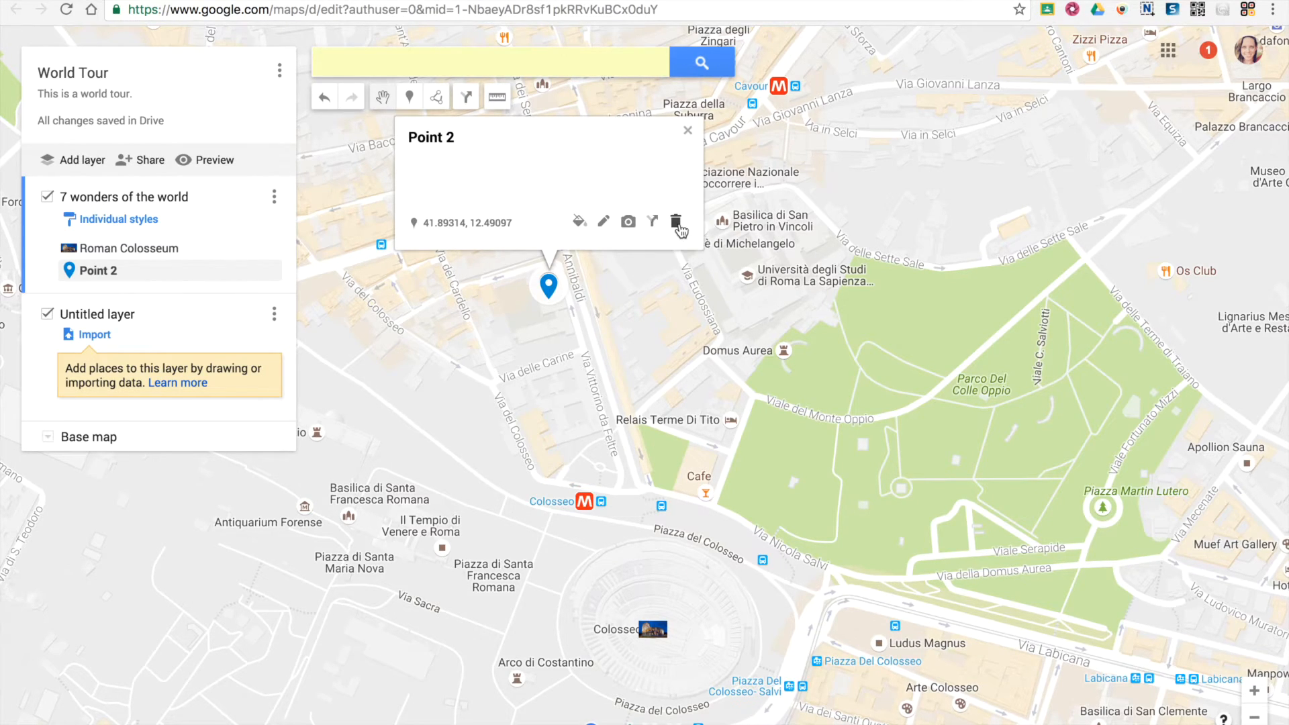
left_click(675, 222)
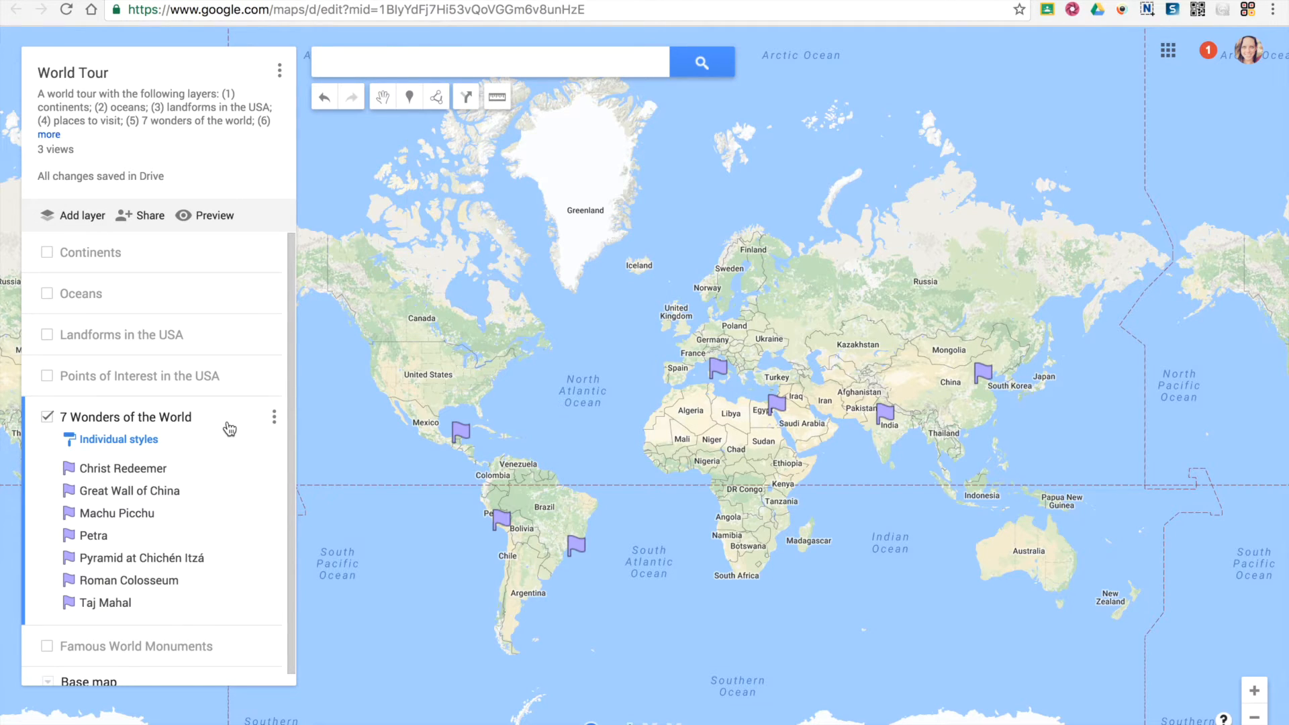
left_click(274, 421)
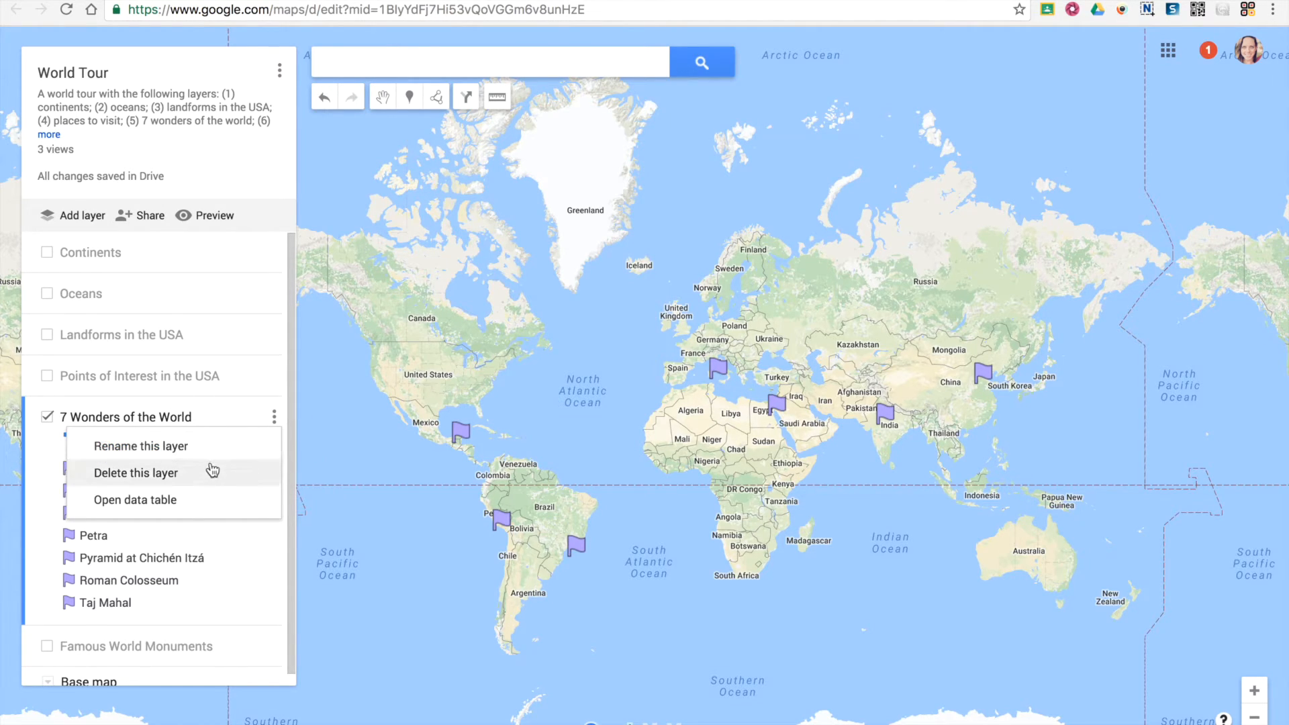
left_click(339, 433)
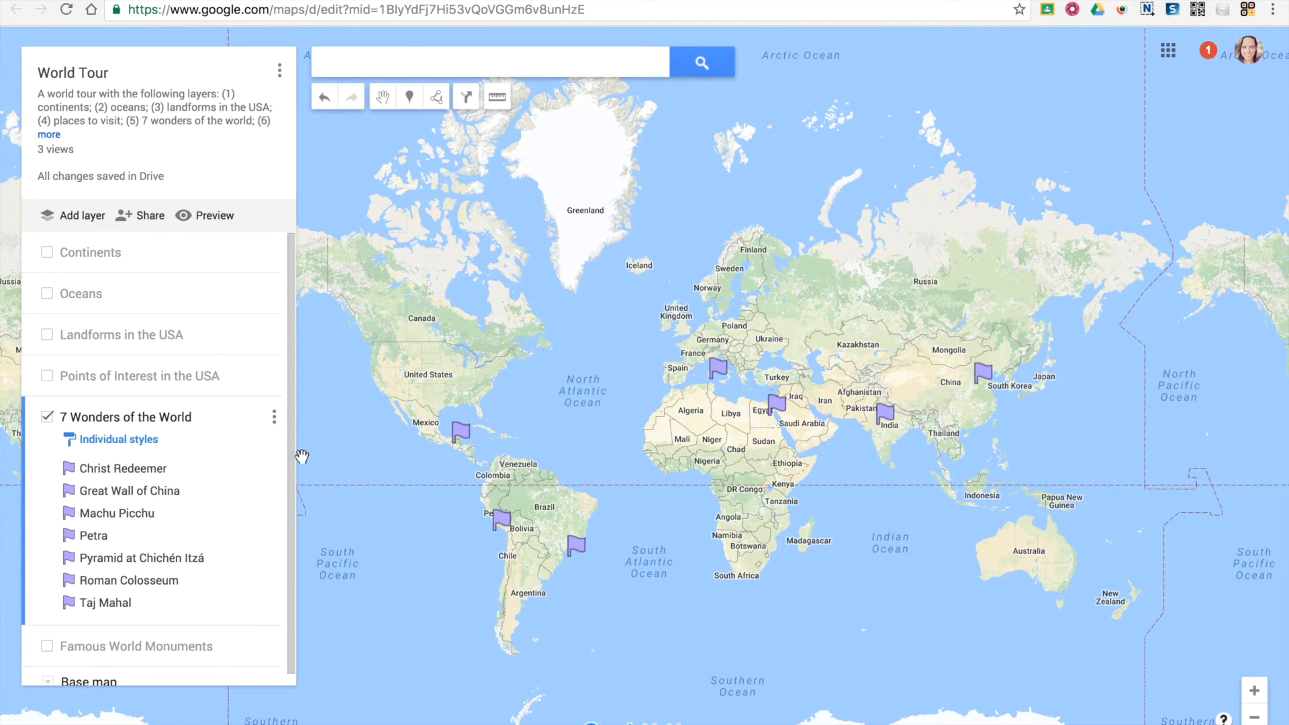
- Try name and description labels on the 7 Wonders of the World places and return to No labels
left_click(107, 442)
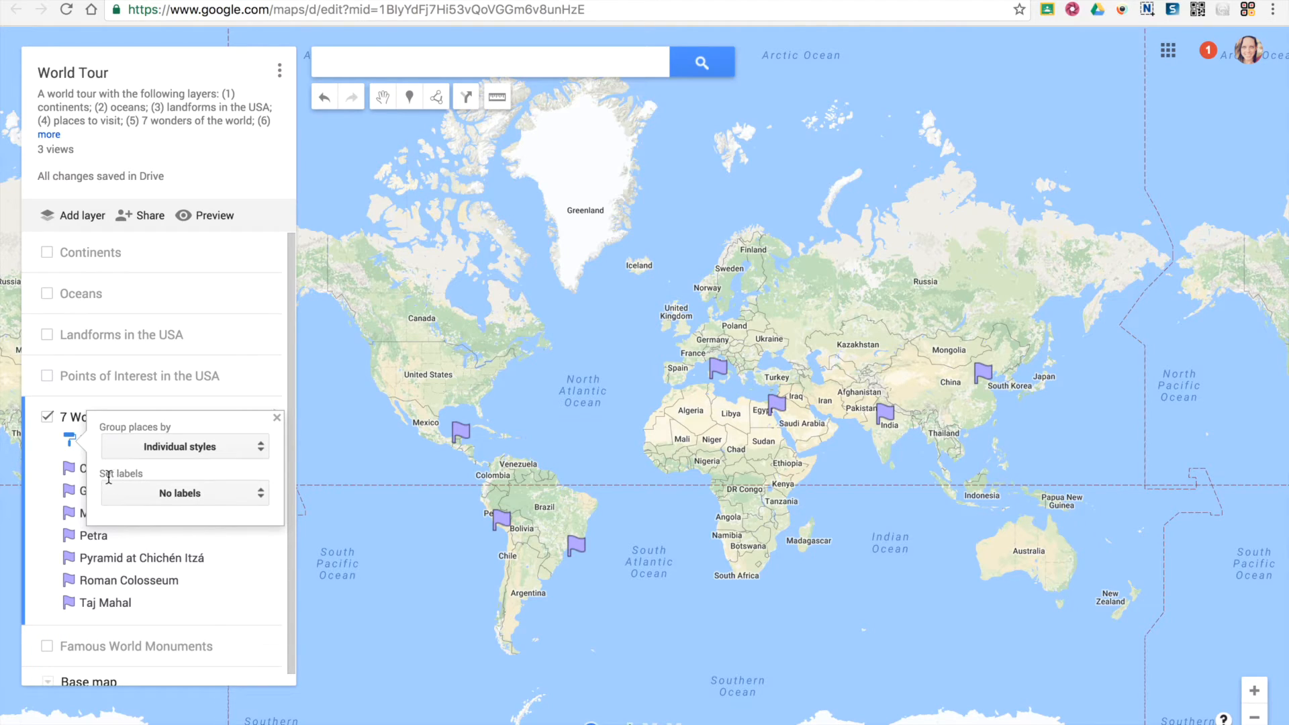
left_click(187, 493)
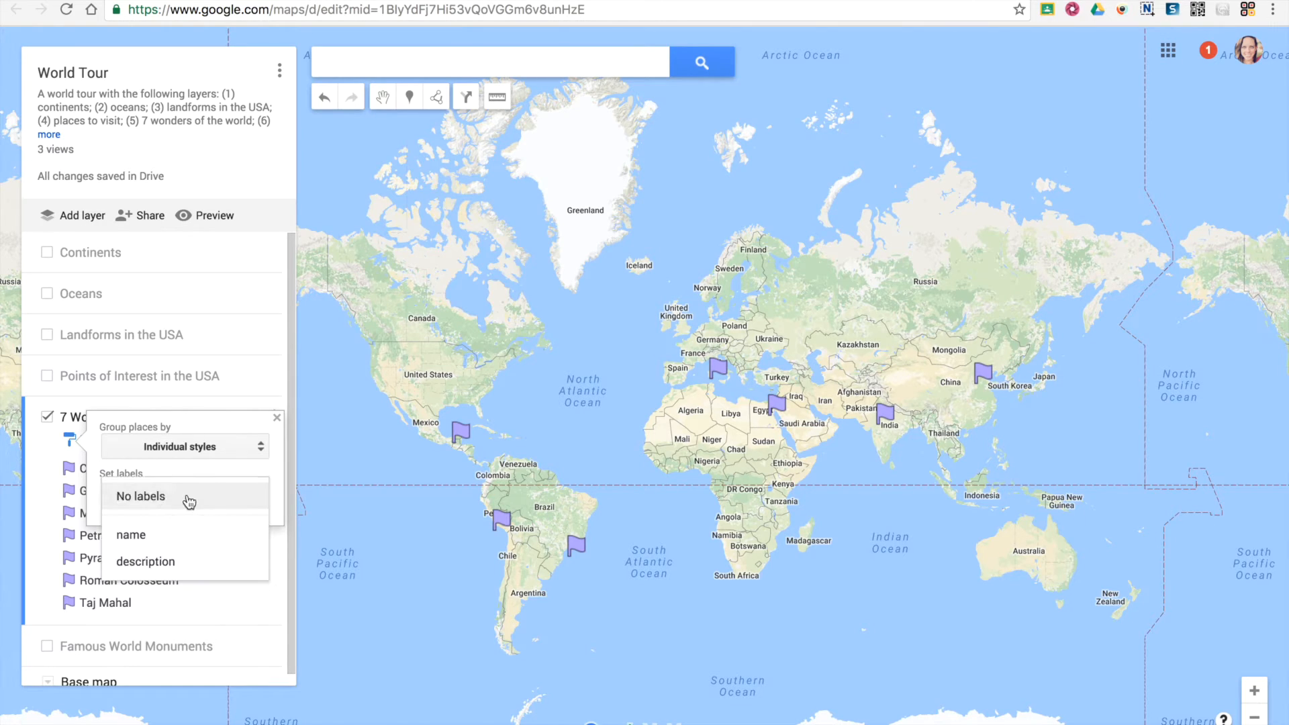
left_click(193, 539)
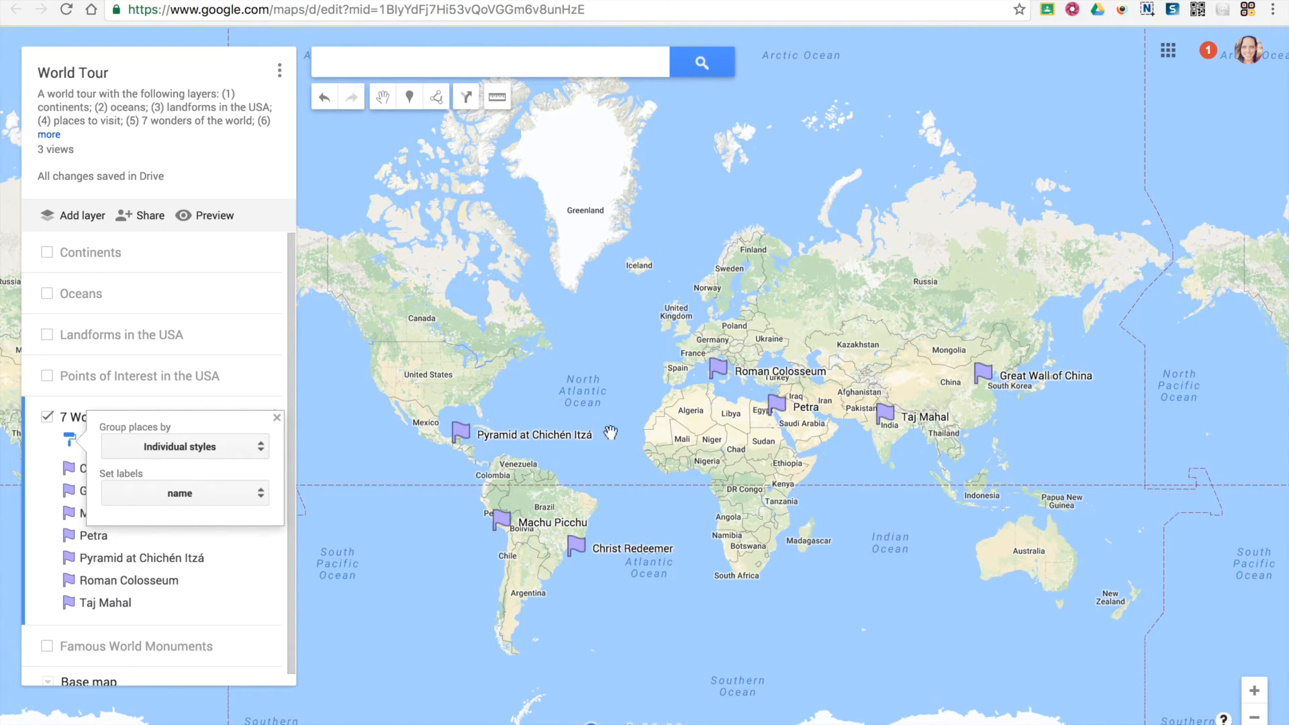
left_click(180, 493)
left_click(182, 522)
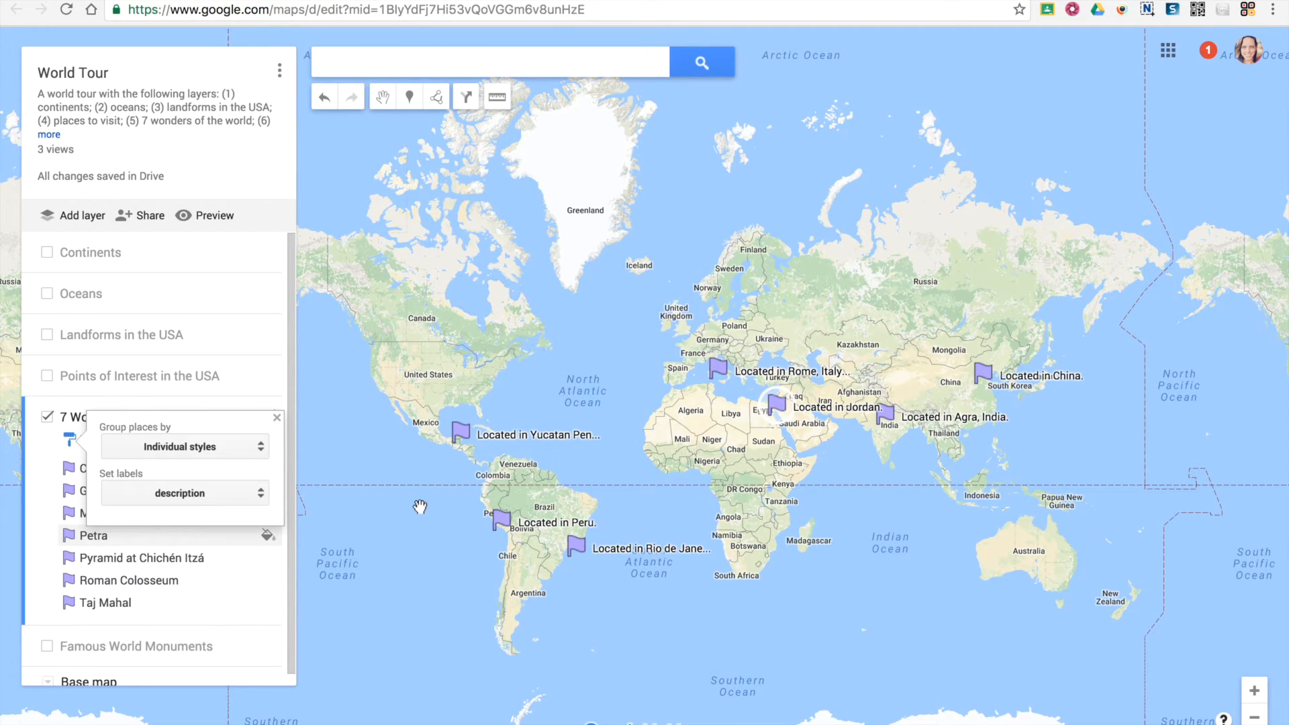
left_click(210, 494)
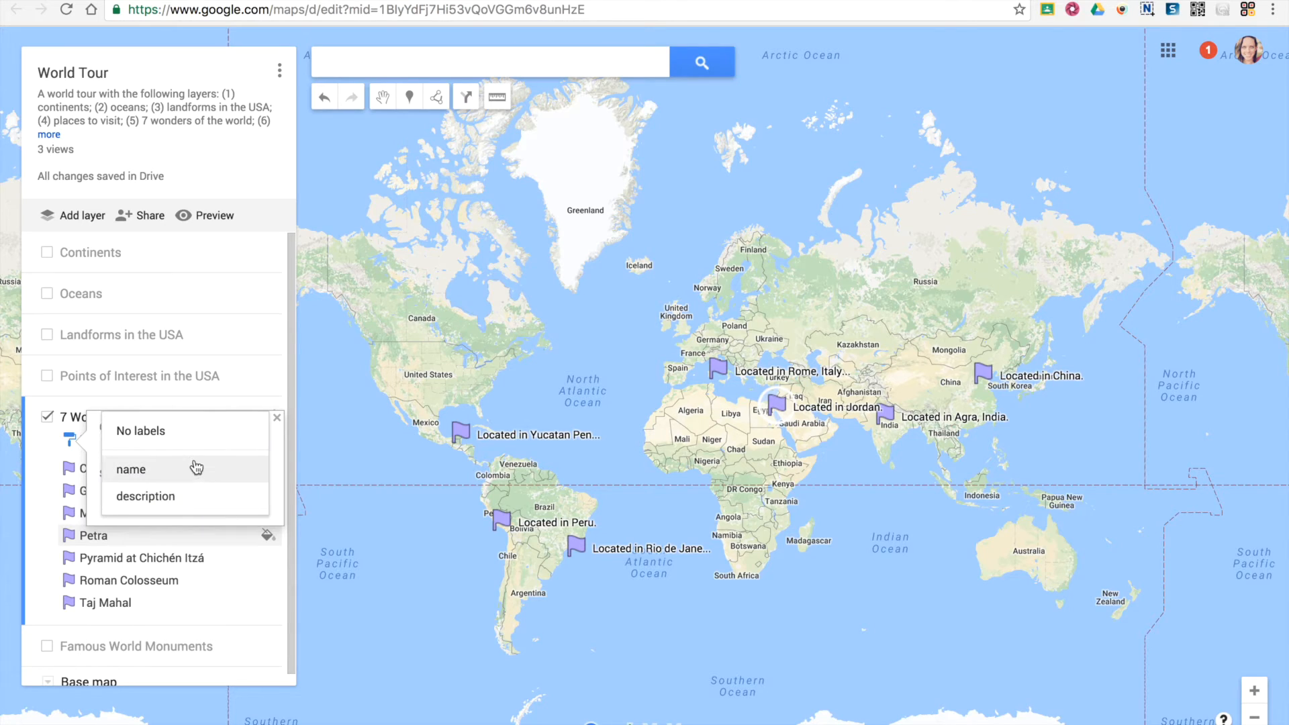
left_click(189, 437)
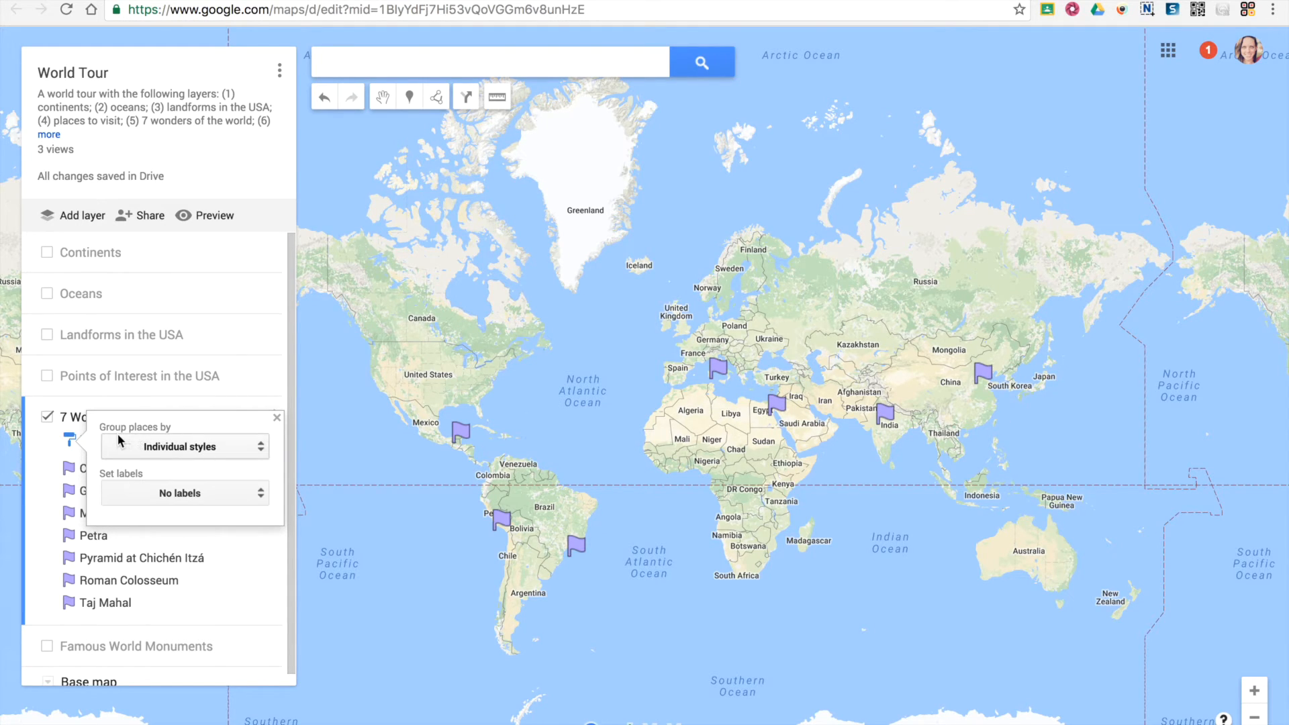
- Group the 7 Wonders of the World places by Sequence of color and letters
left_click(180, 446)
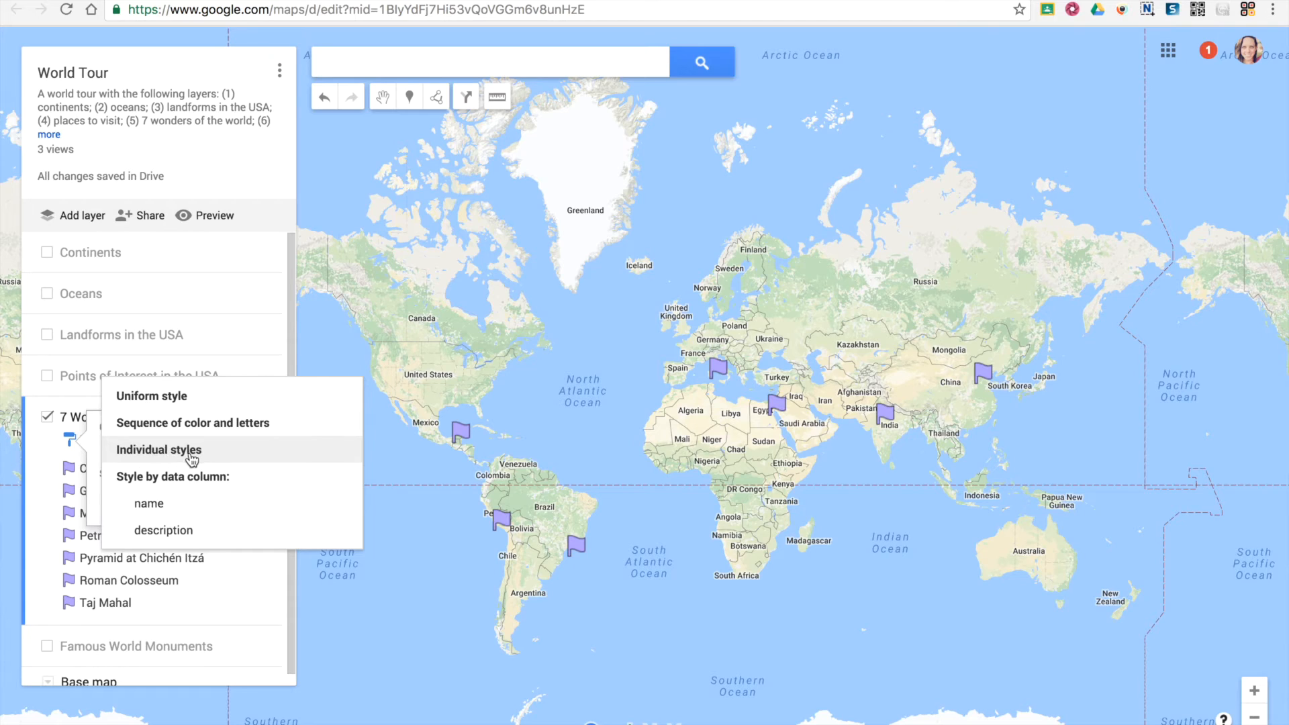
left_click(163, 424)
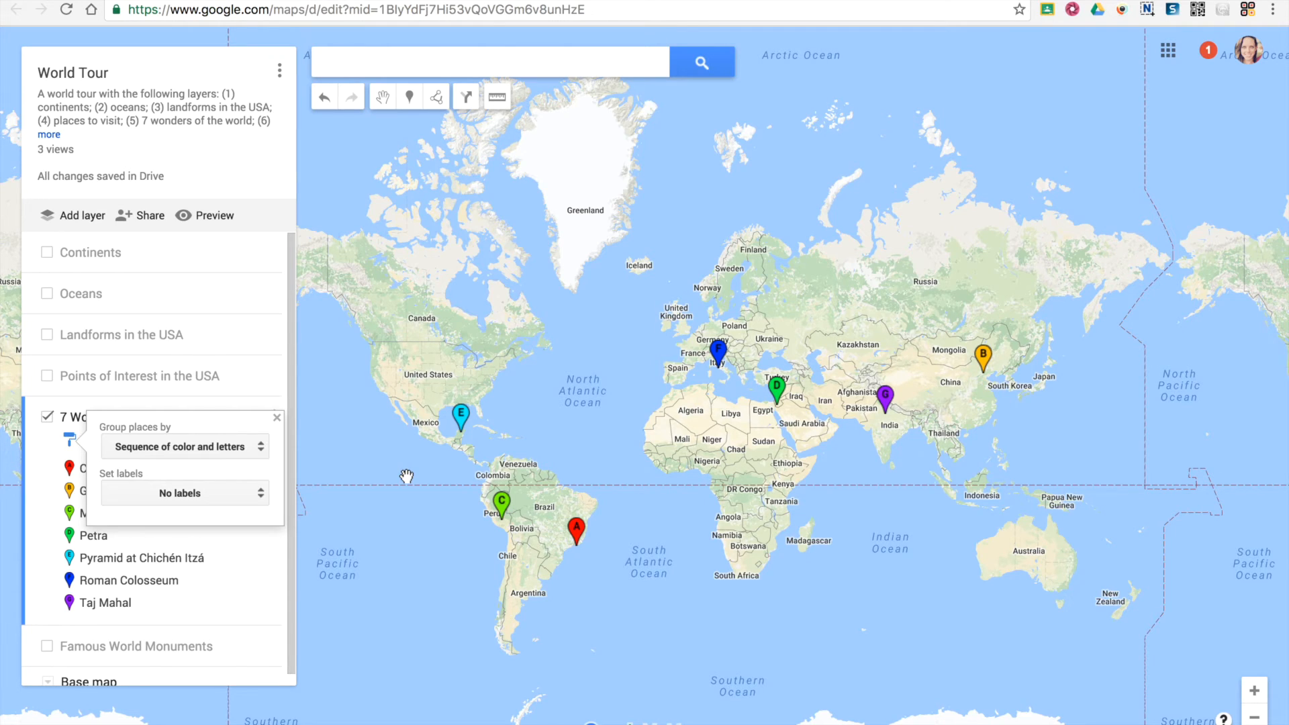
- Group the 7 Wonders of the World places by Uniform style and close the grouping settings
left_click(212, 448)
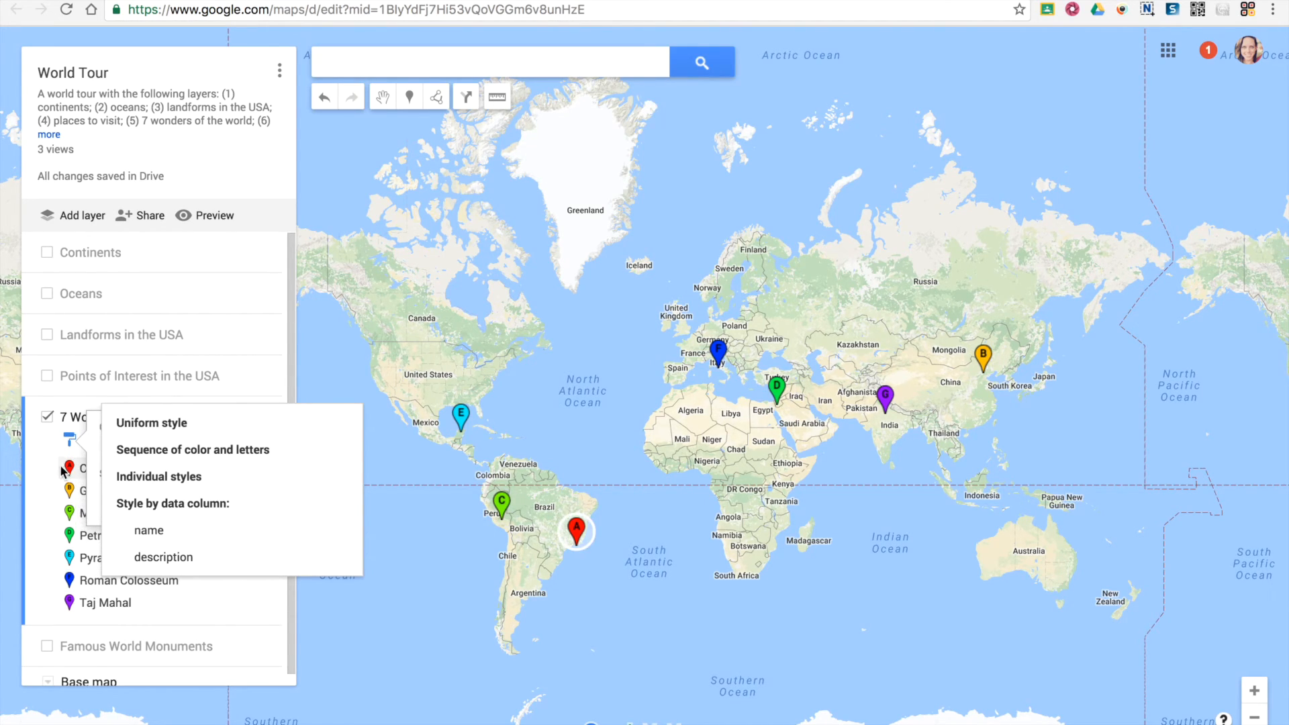
left_click(161, 436)
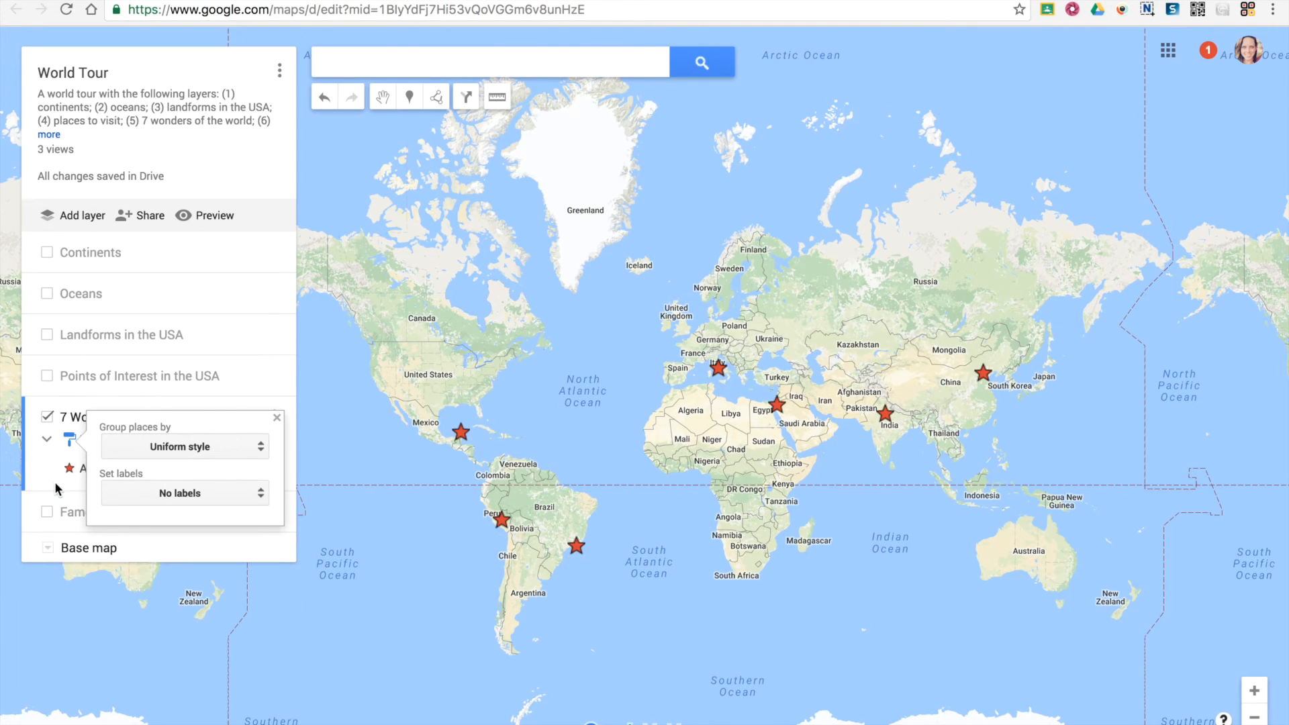
left_click(348, 460)
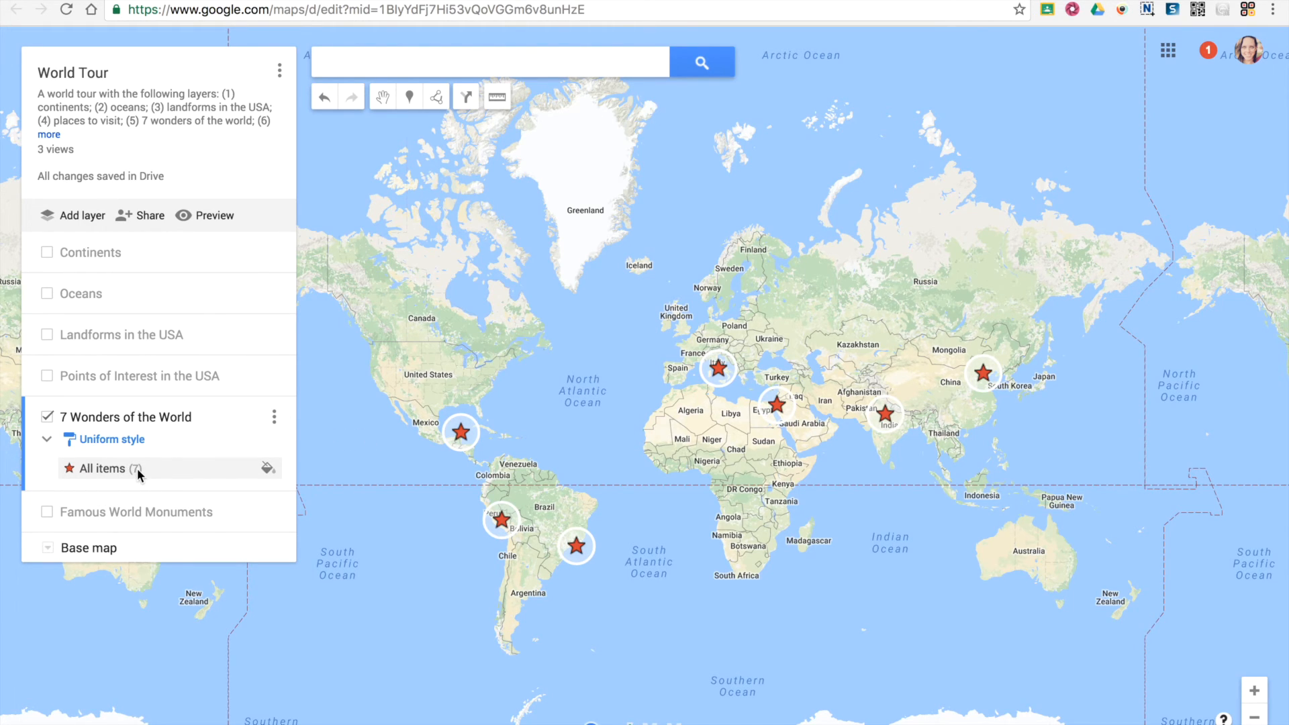
- Color all items in the 7 Wonders of the World layer blue, RGB (63, 91, 169), trying the circle shape before returning to the star
left_click(266, 471)
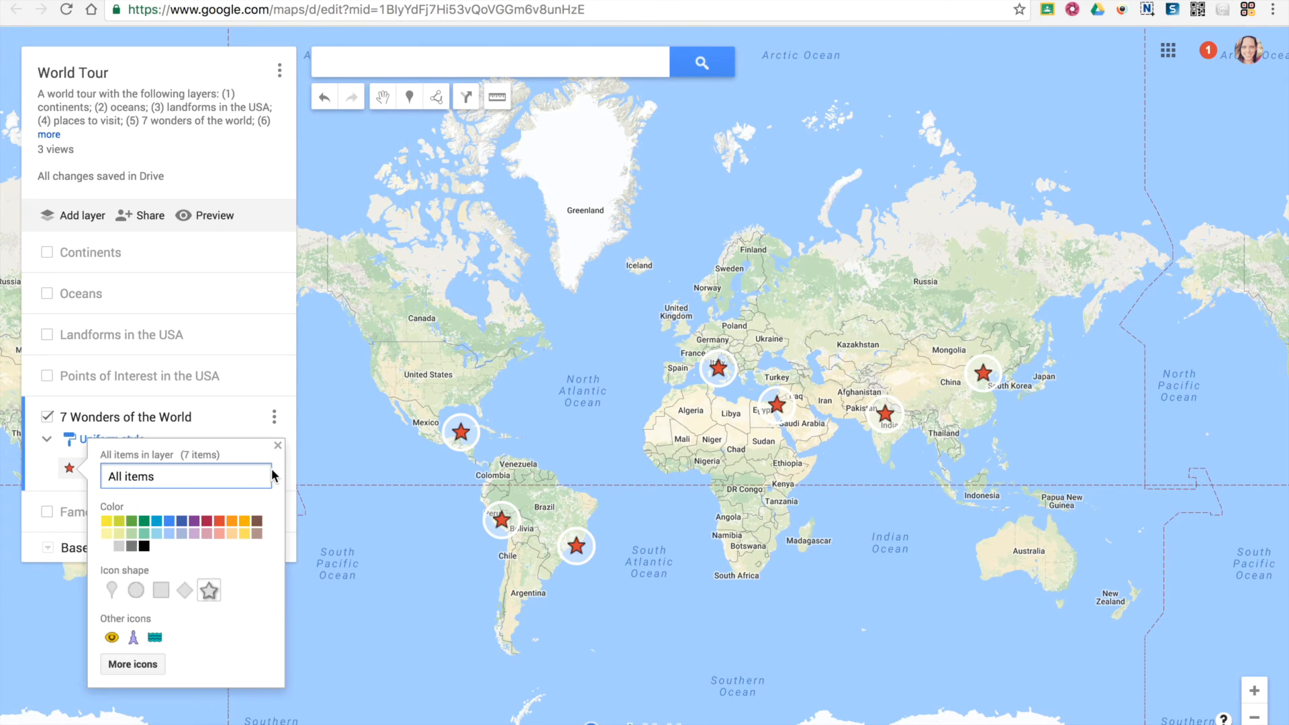
left_click(180, 523)
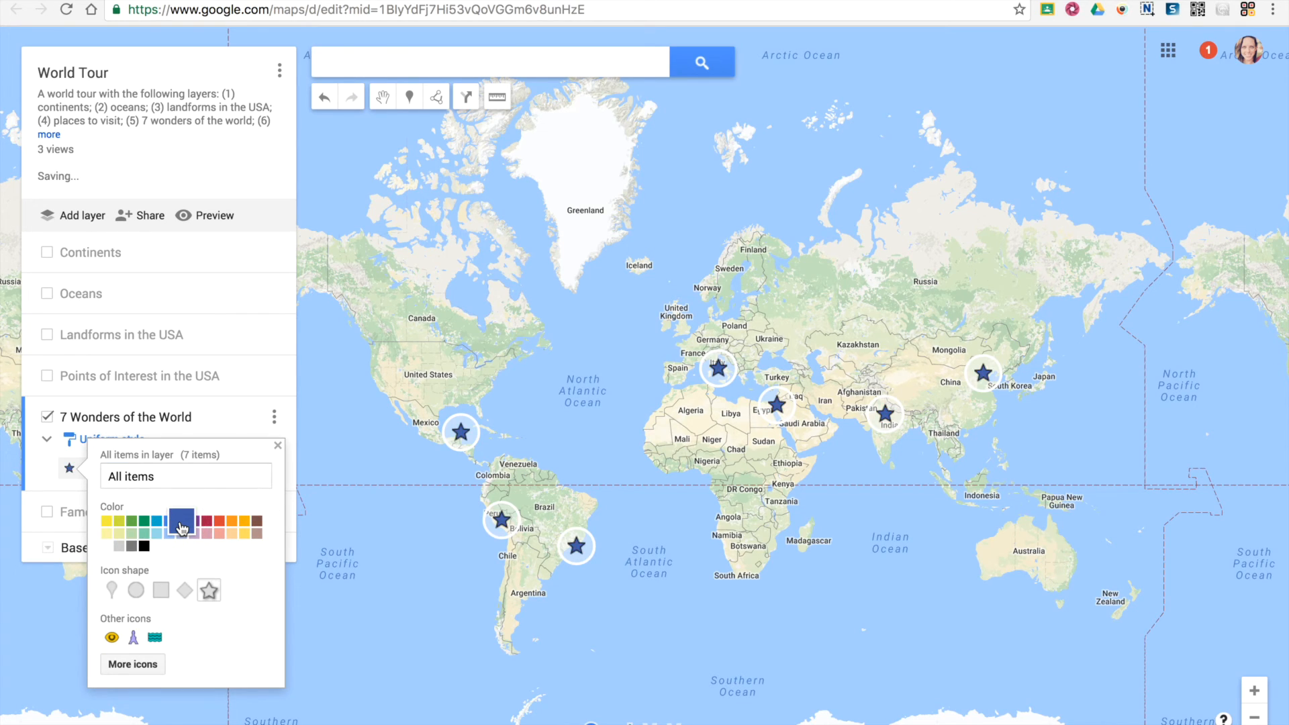
left_click(137, 590)
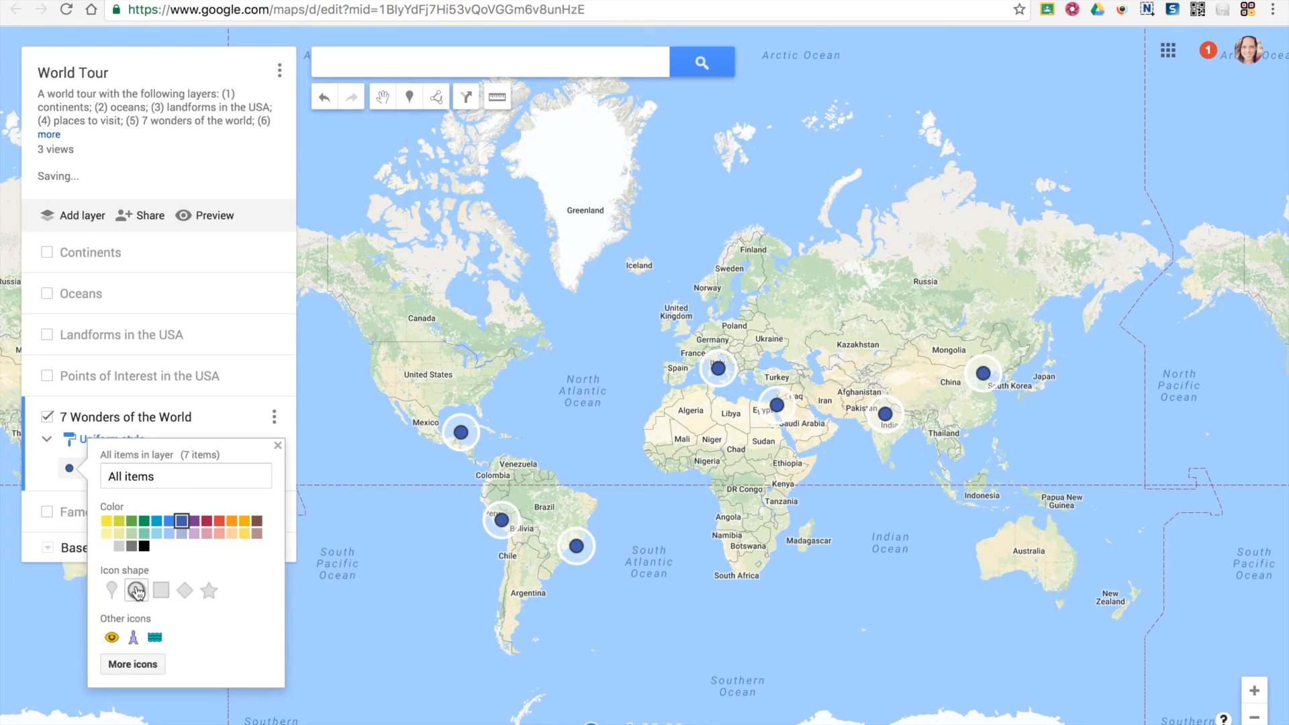
left_click(209, 591)
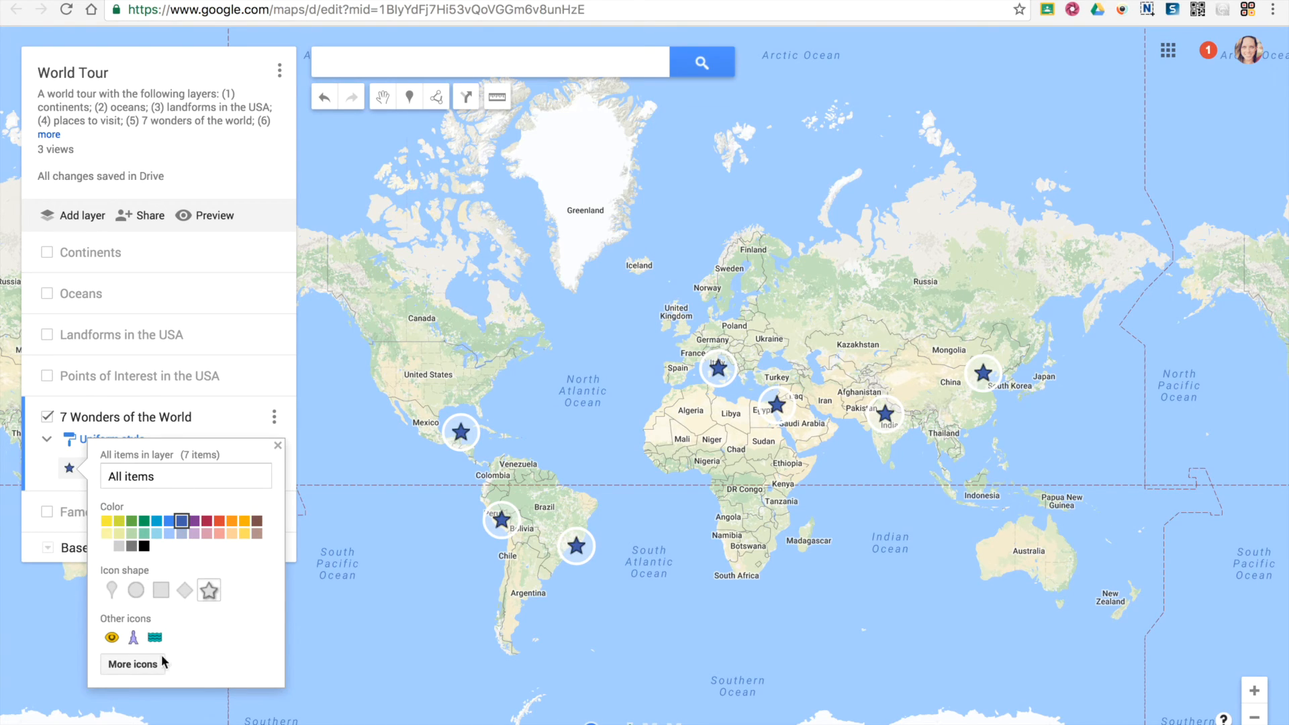
- View the additional icon choices and custom icon import sources for all items, and leave without choosing a new icon
left_click(133, 664)
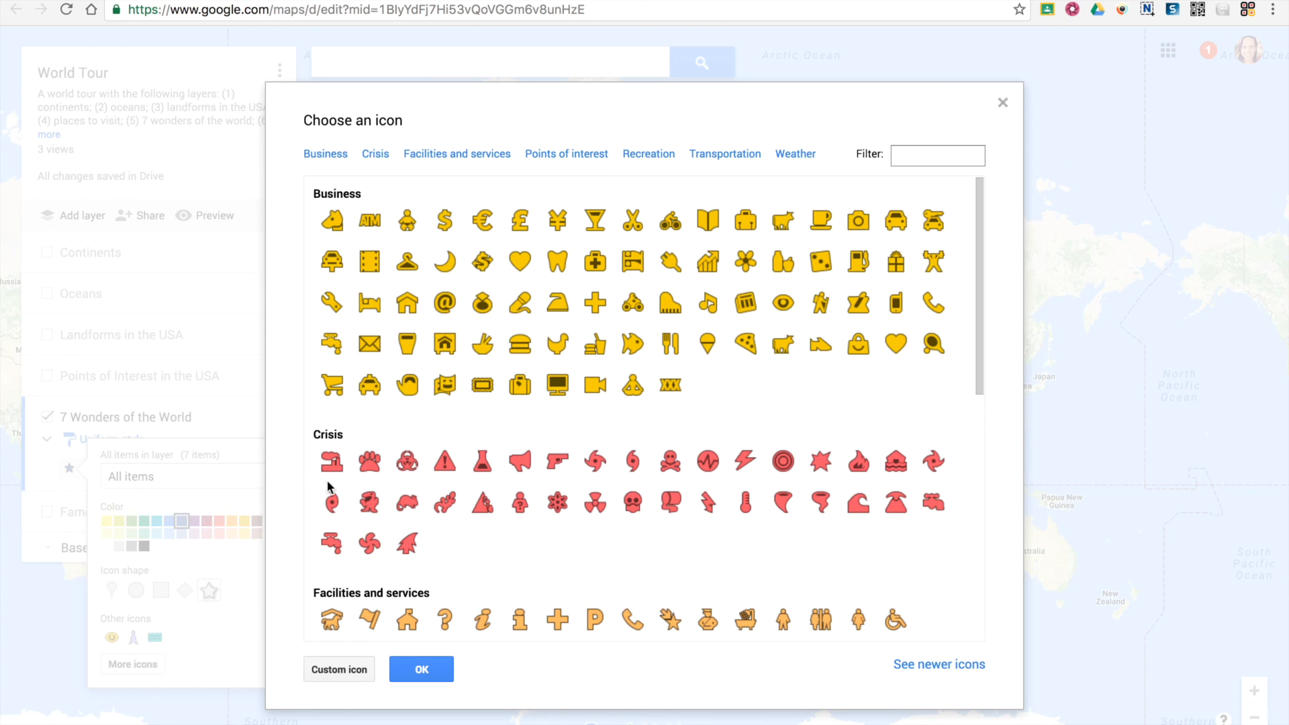
left_click(339, 669)
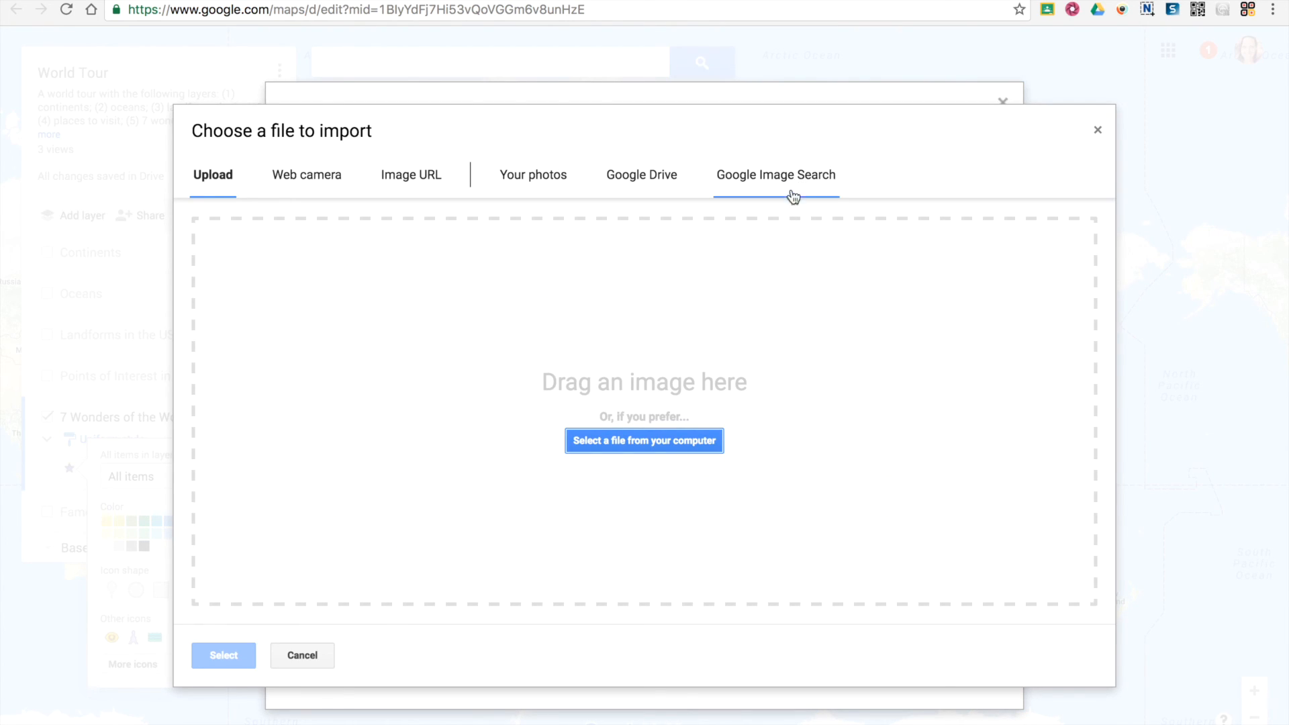
left_click(303, 659)
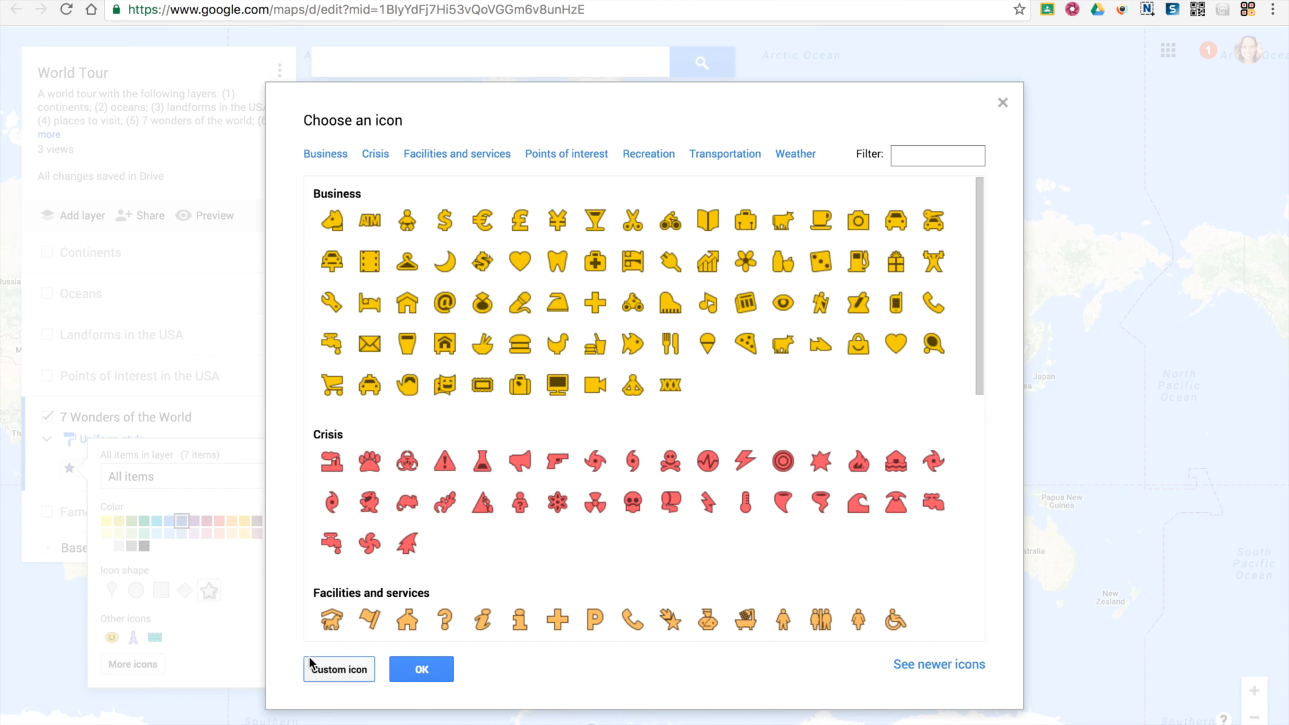
left_click(422, 668)
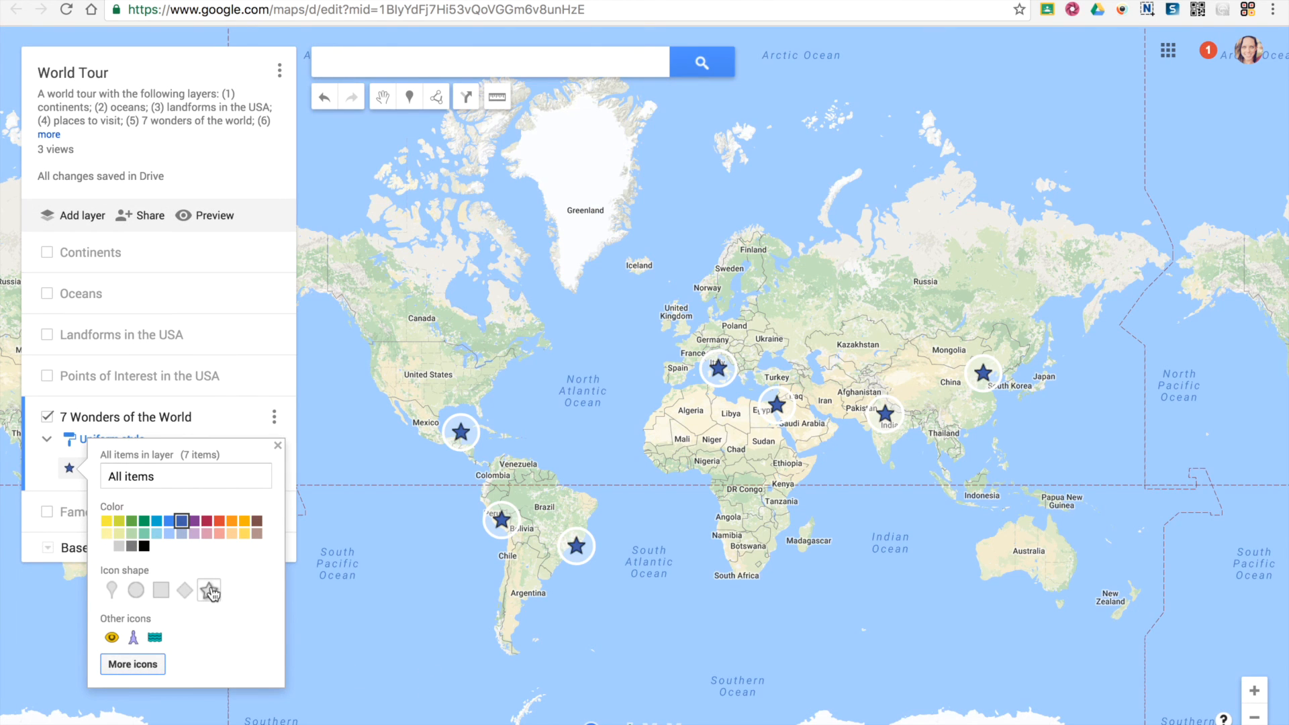
- Try dark red on the layer's star markers and return them to blue, RGB (63, 91, 169)
left_click(206, 521)
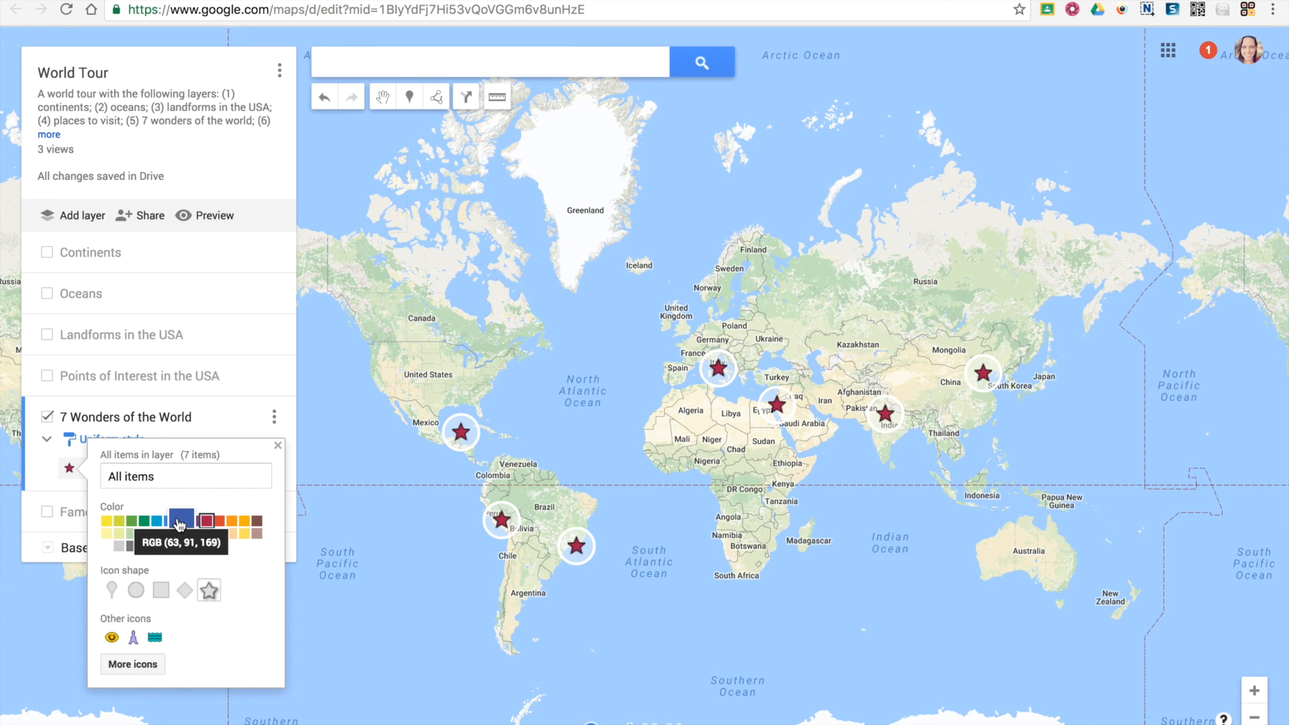
left_click(180, 521)
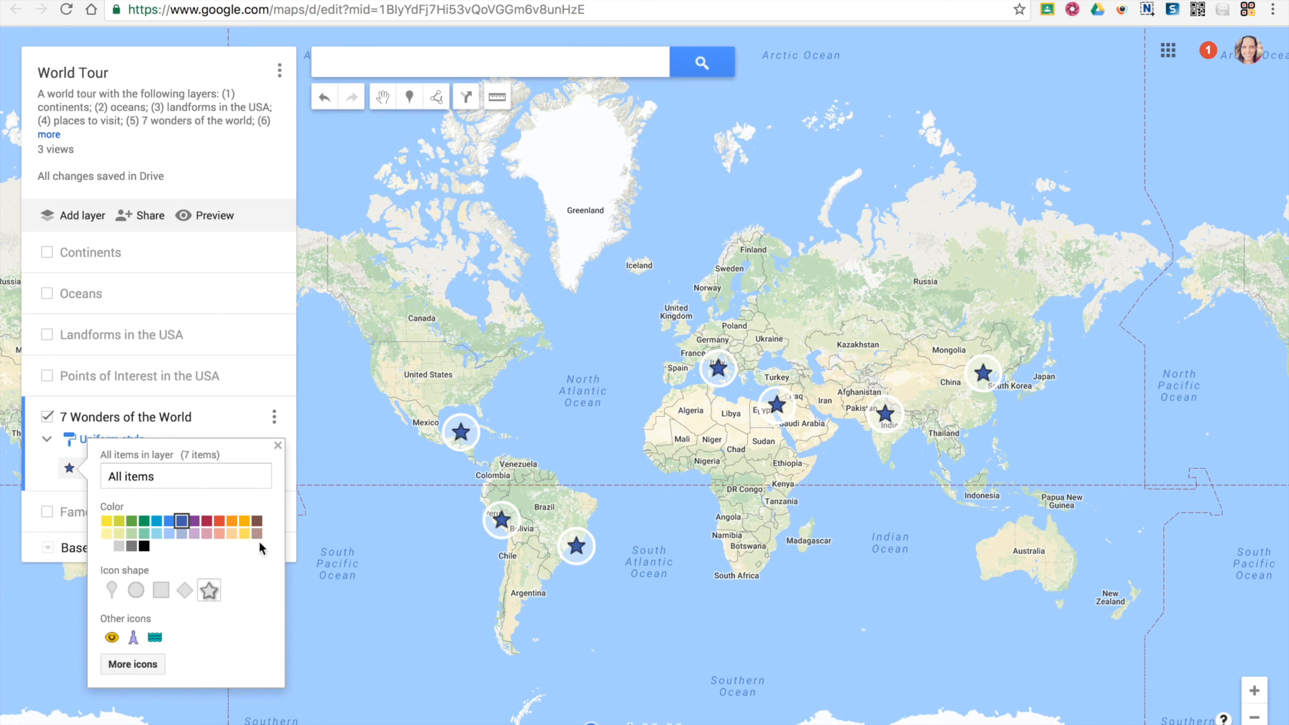